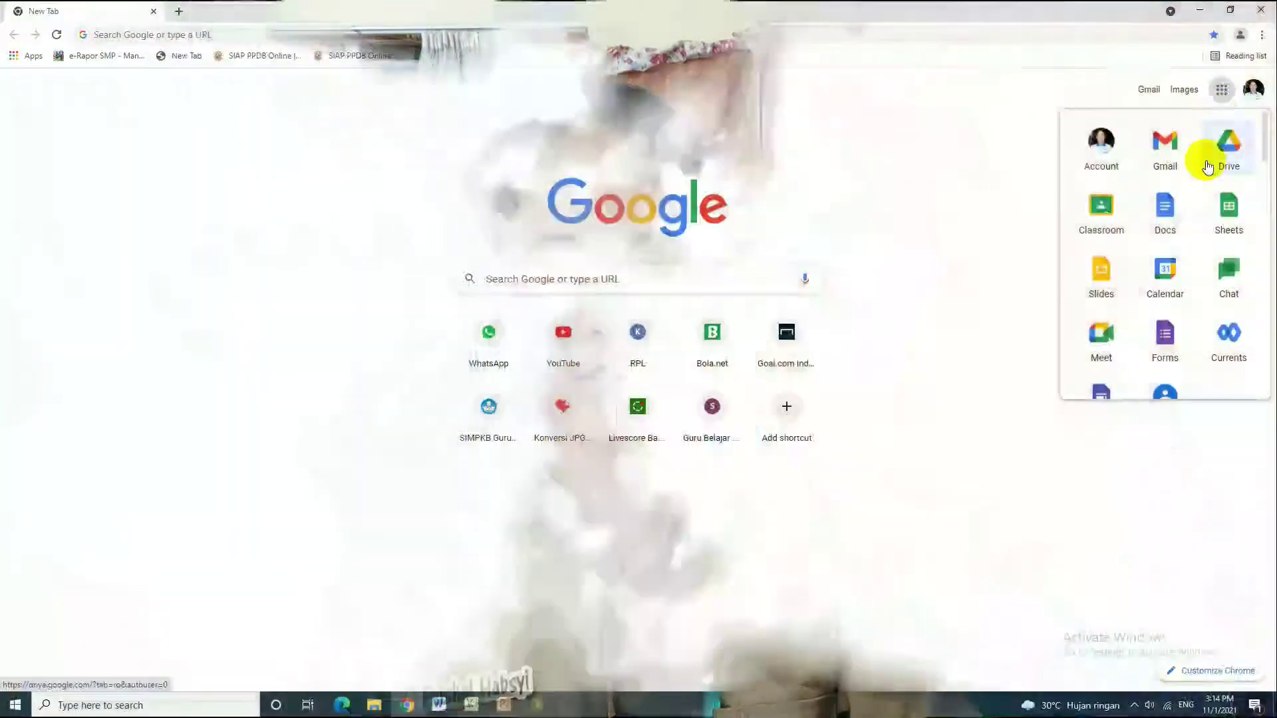
Switch to Google Sites, open the IPA site for editing and preview it.
scroll(1101, 359, down, 1)
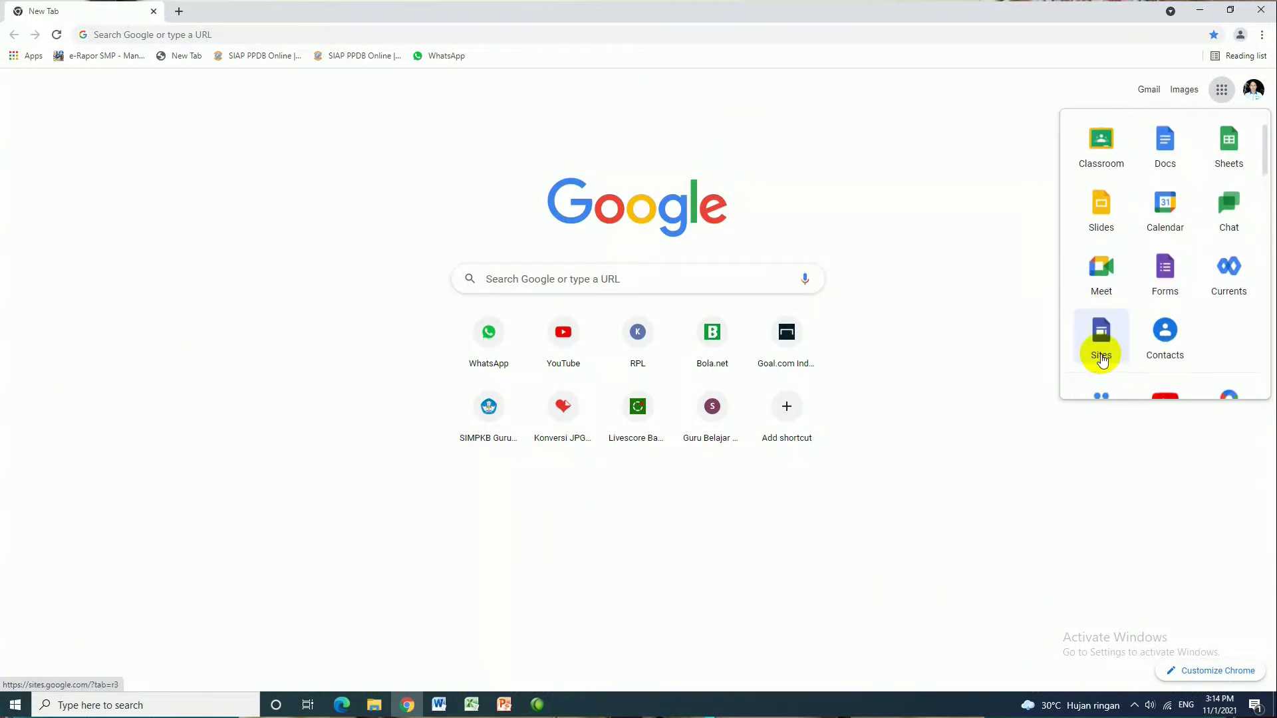
click(1102, 359)
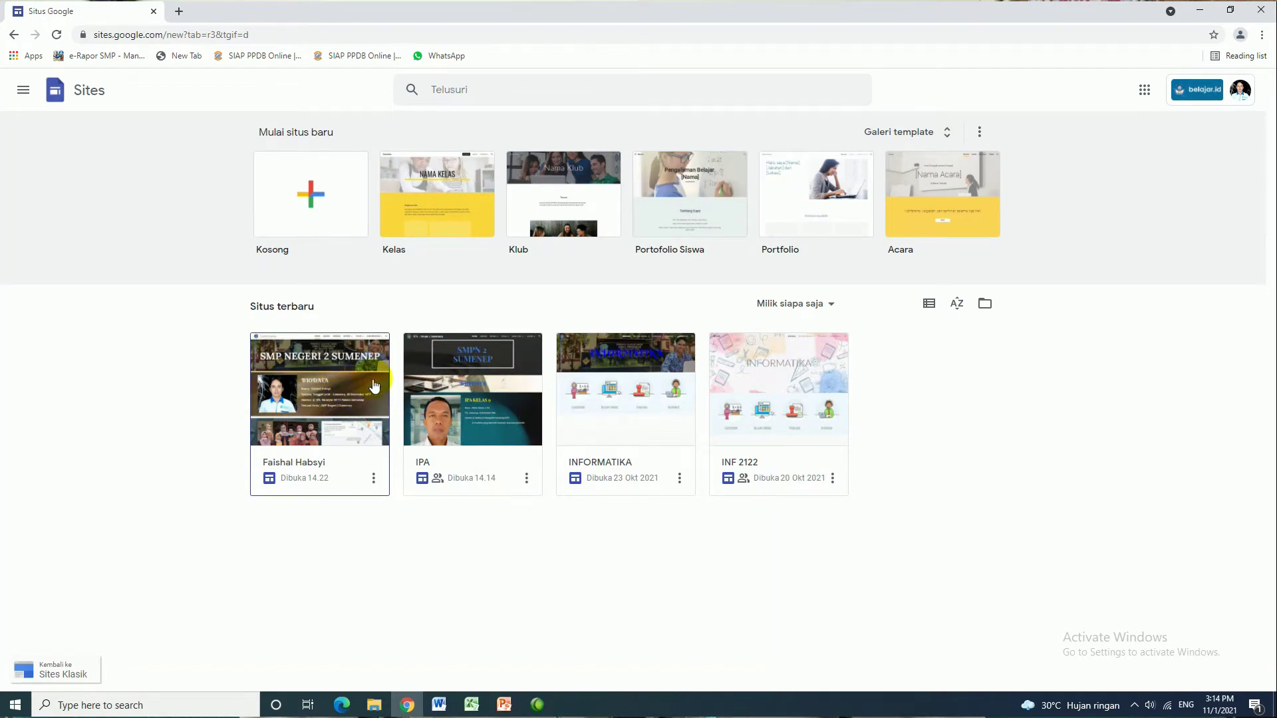
click(483, 394)
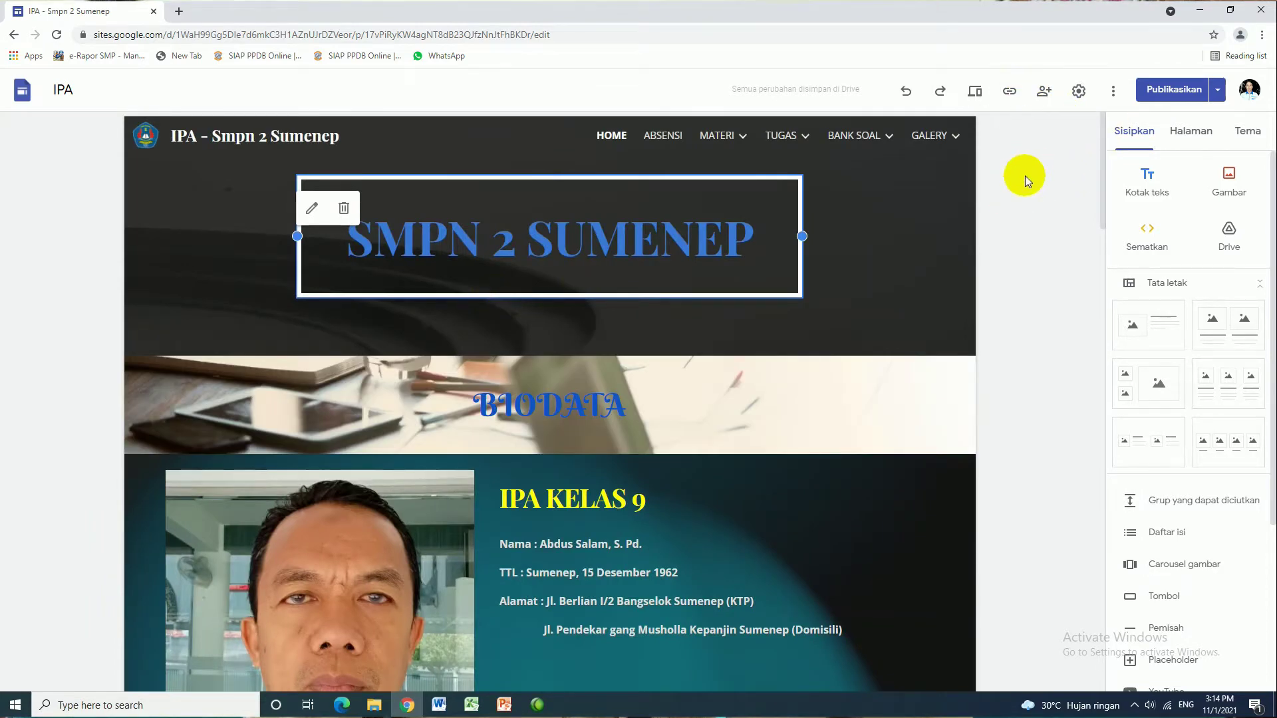
click(977, 93)
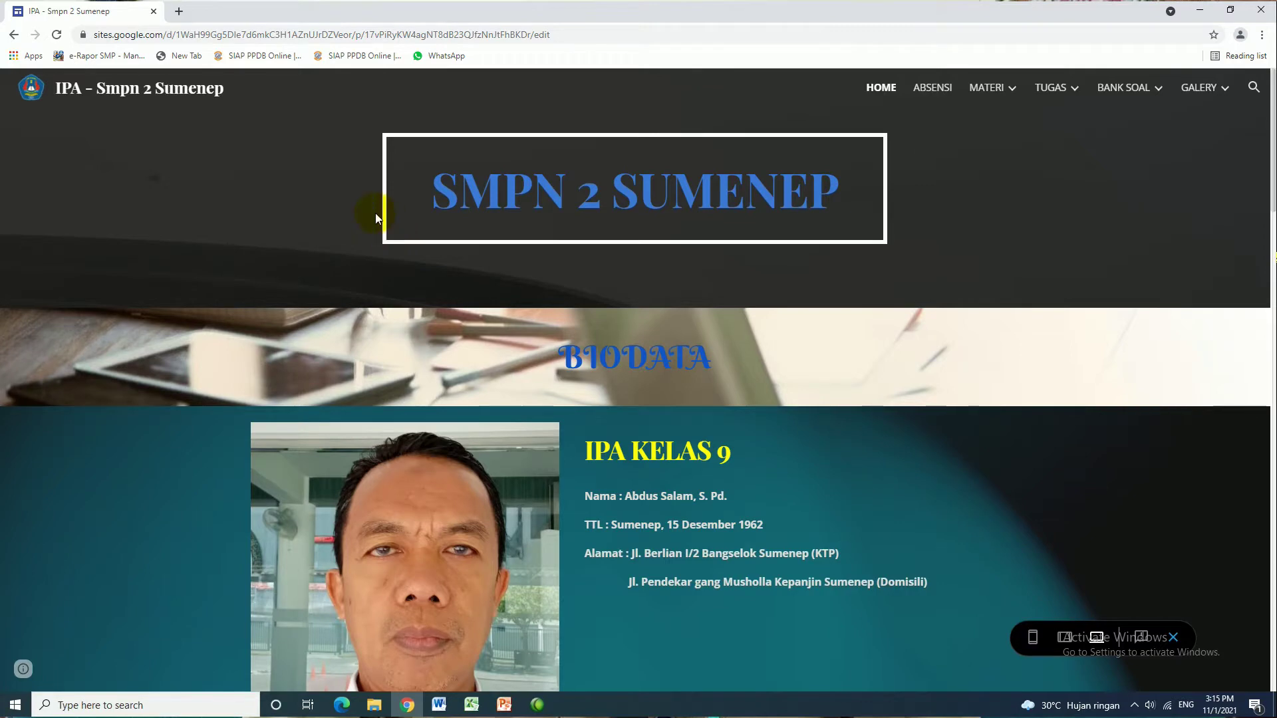
Look through the teacher profiles in the Biodata section of the previewed home page, then return to its beginning.
scroll(375, 213, down, 2)
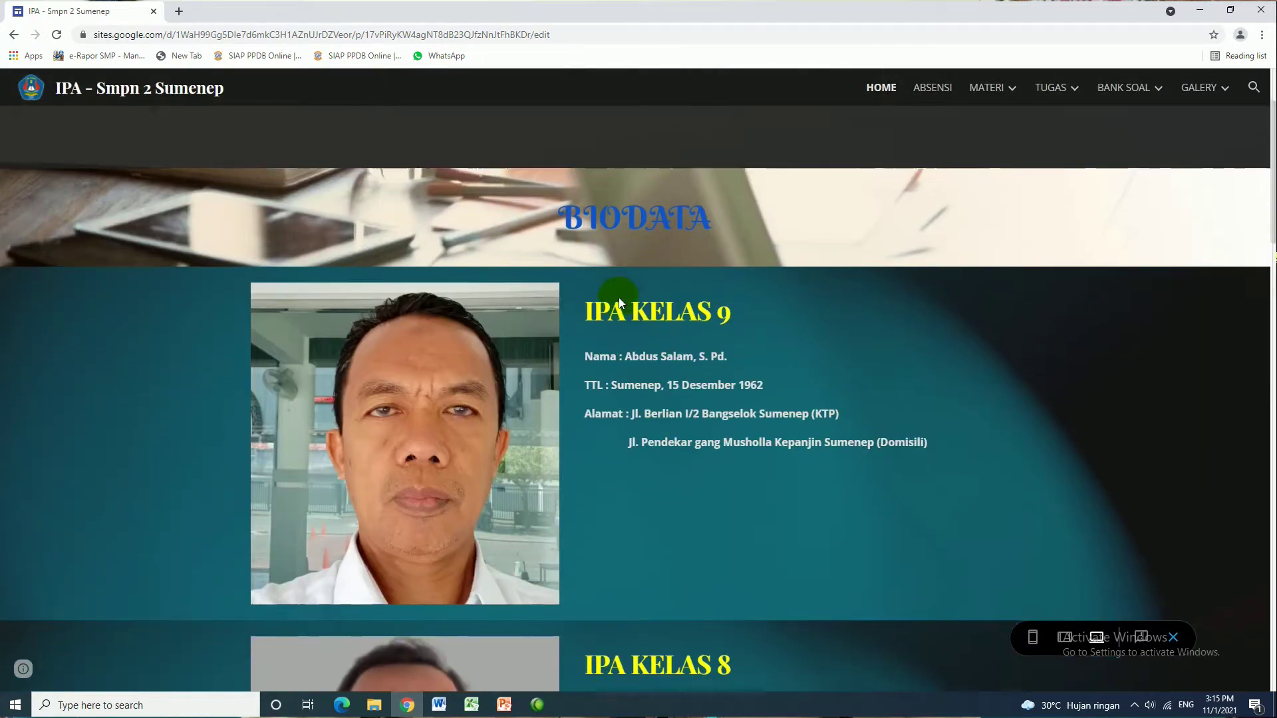
scroll(619, 297, down, 8)
scroll(433, 317, down, 7)
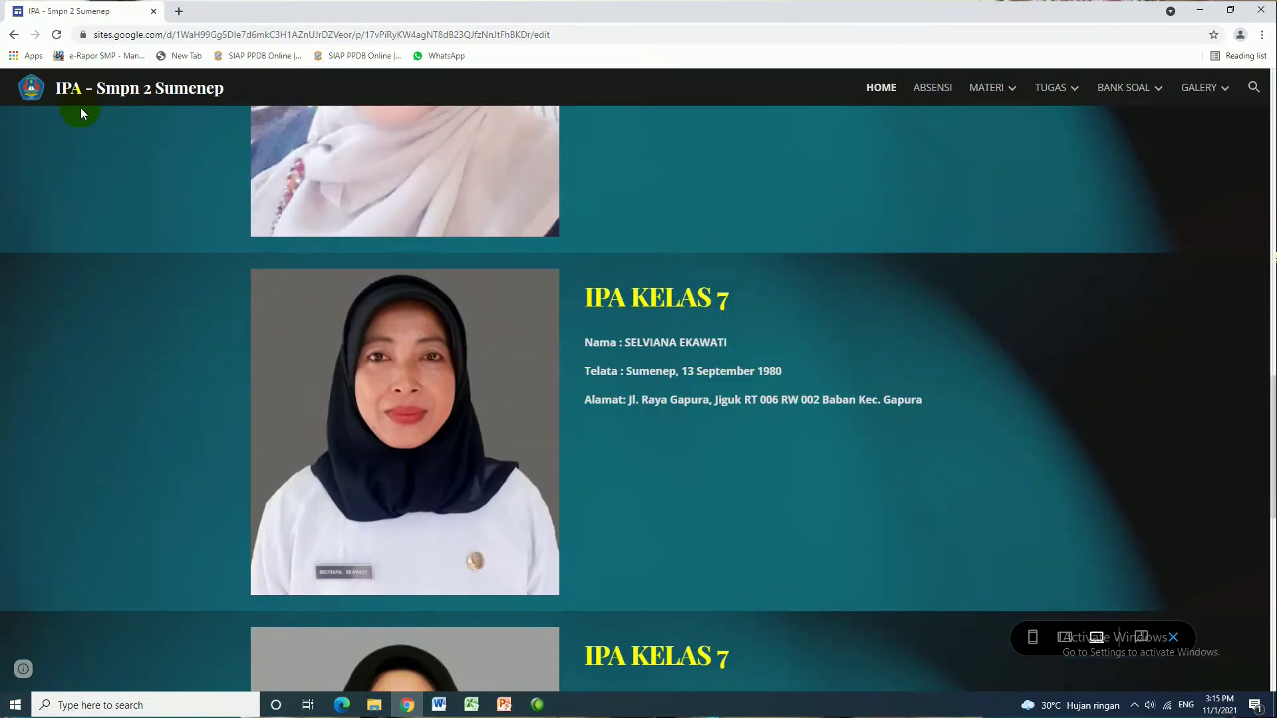
scroll(245, 234, up, 5)
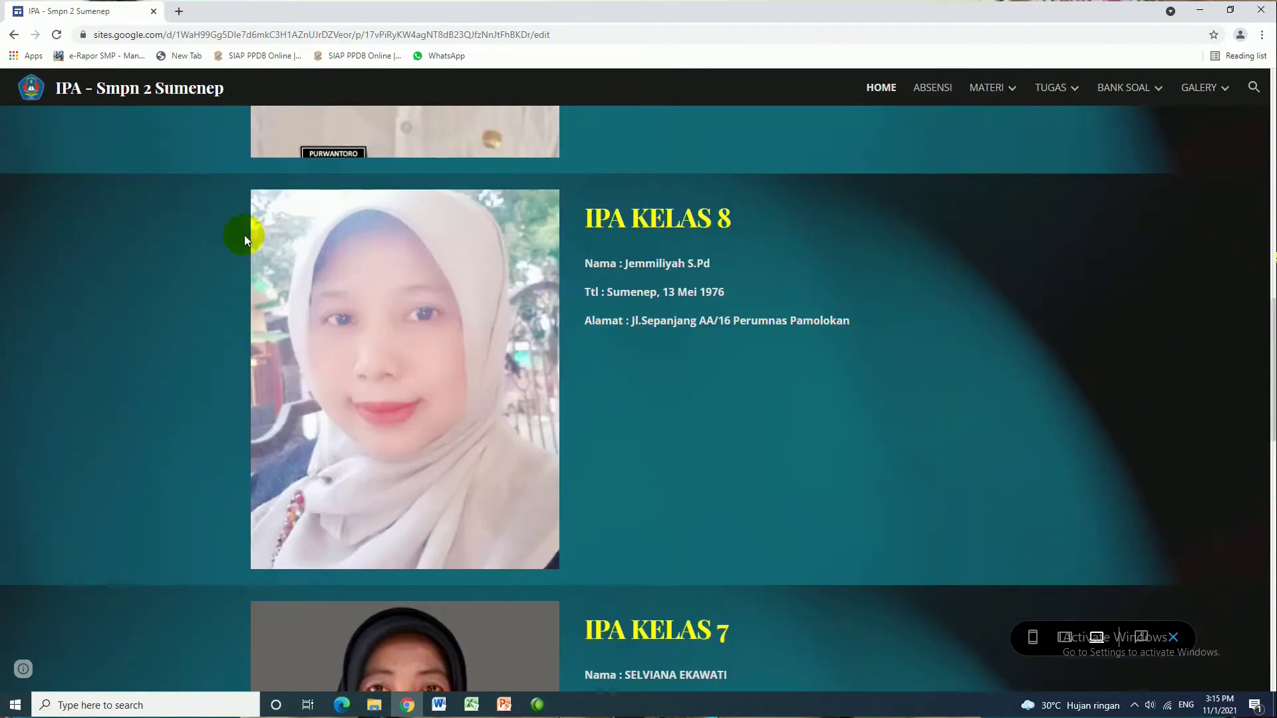
scroll(468, 273, down, 9)
scroll(468, 273, down, 7)
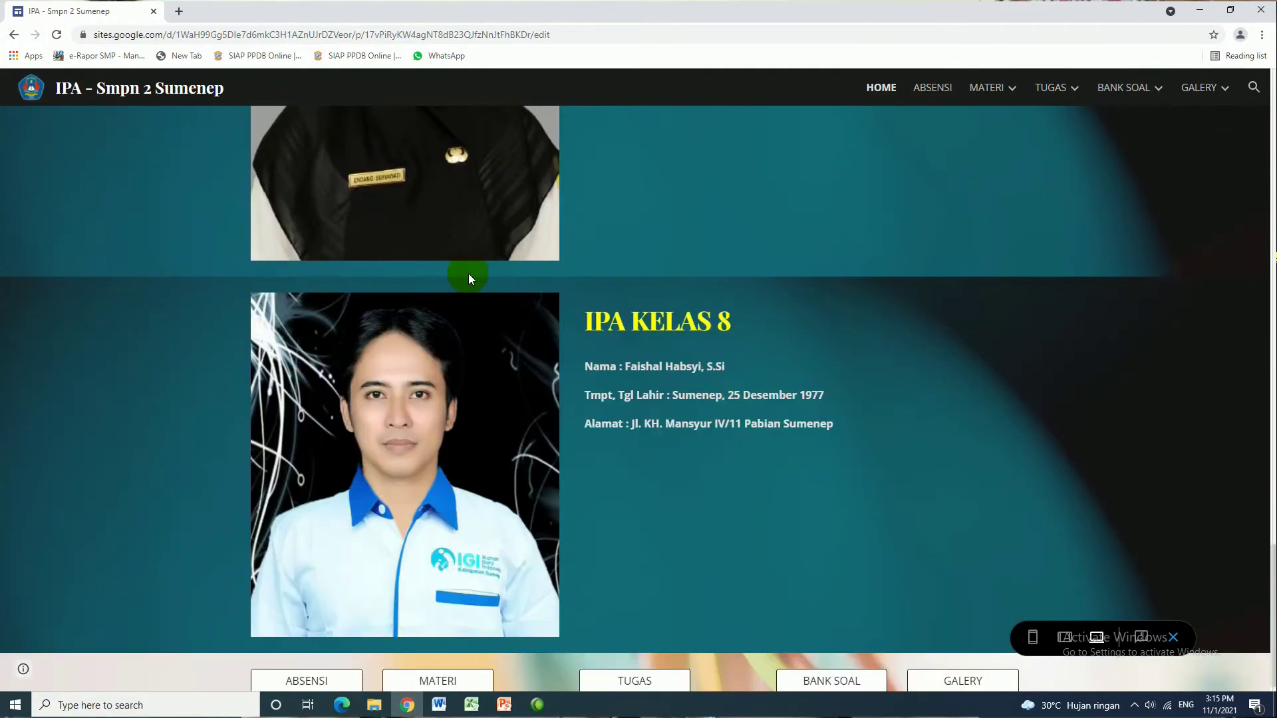
scroll(491, 343, up, 20)
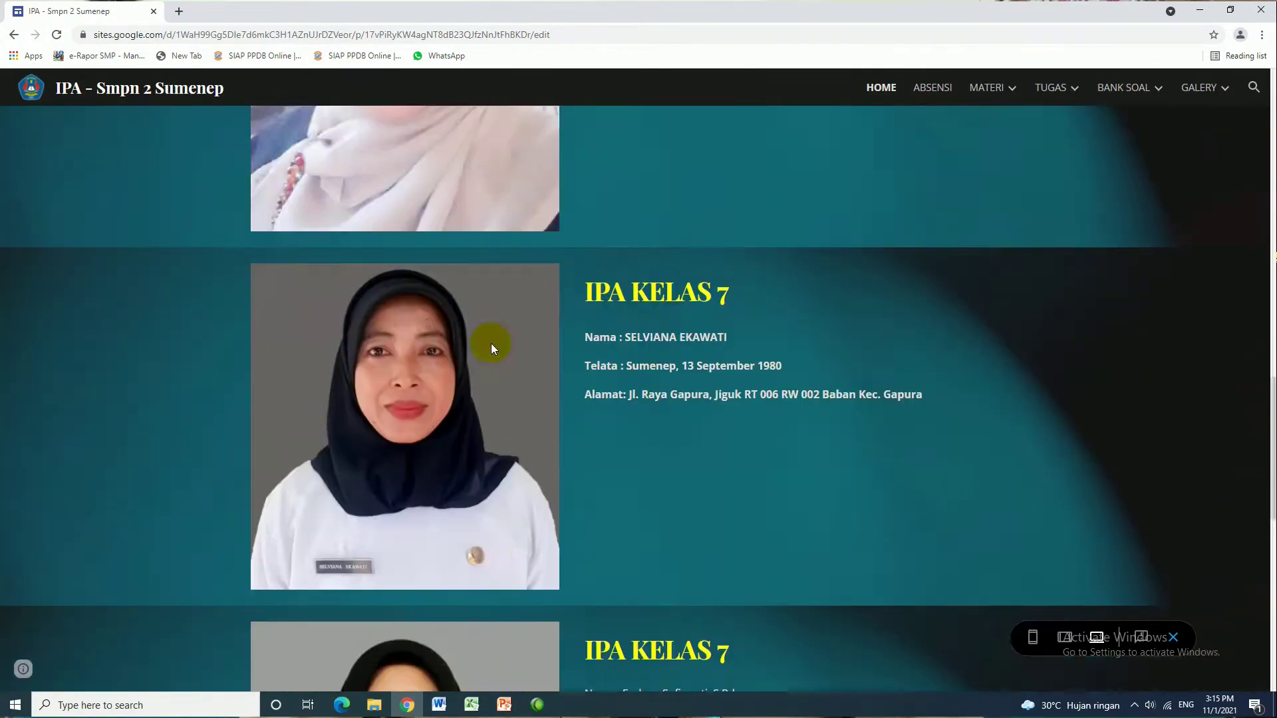
scroll(491, 348, up, 3)
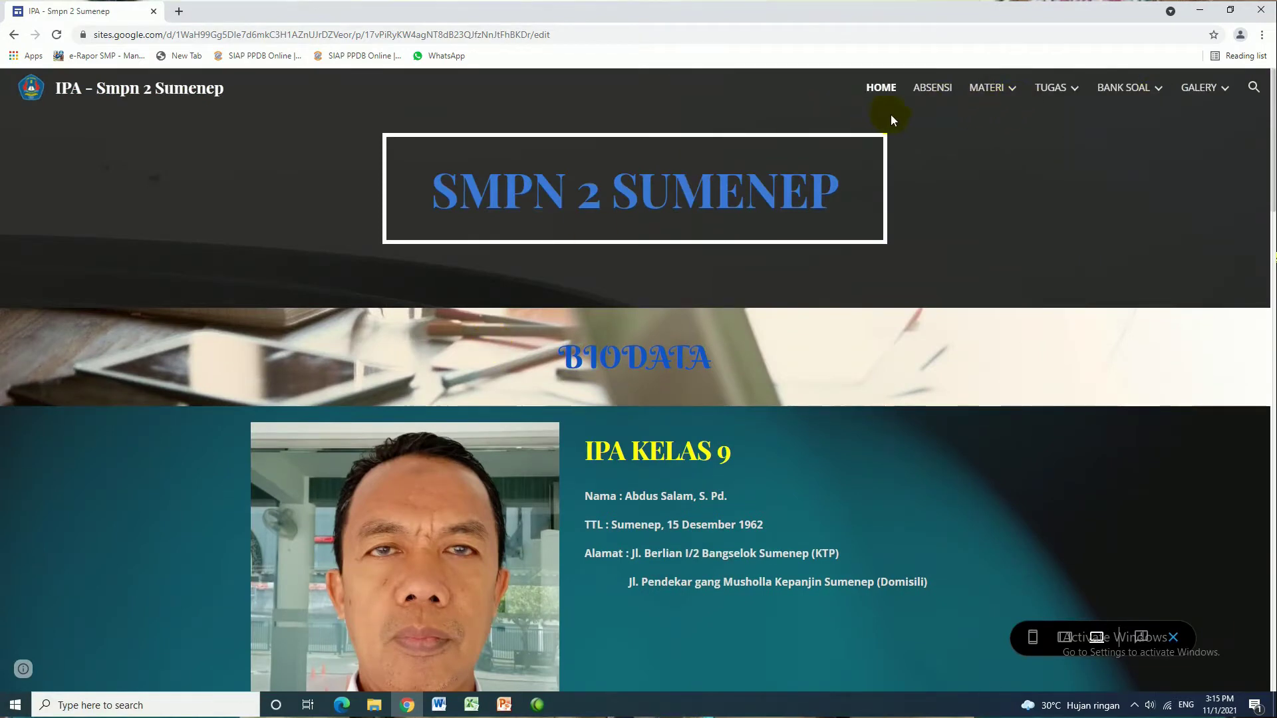
Review the subpages offered under Materi, Tugas, Bank Soal and Galery in the site navigation.
mouse_move(1003, 91)
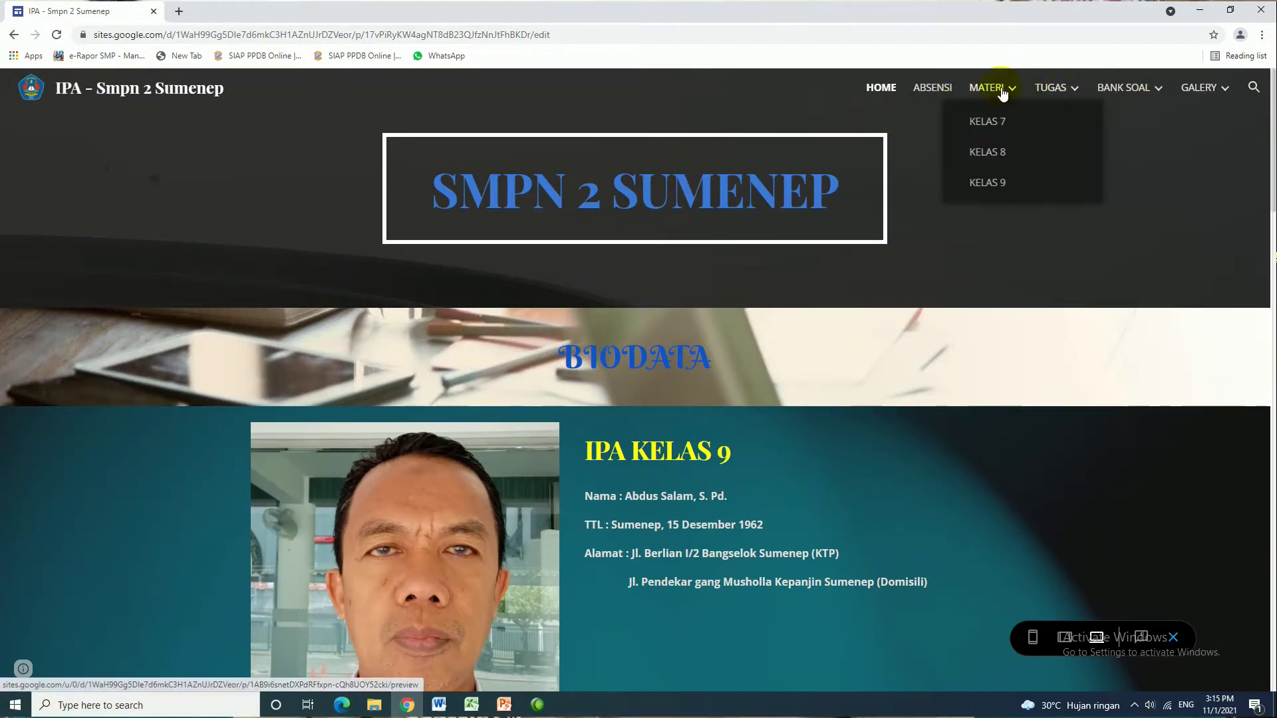
click(941, 93)
mouse_move(974, 98)
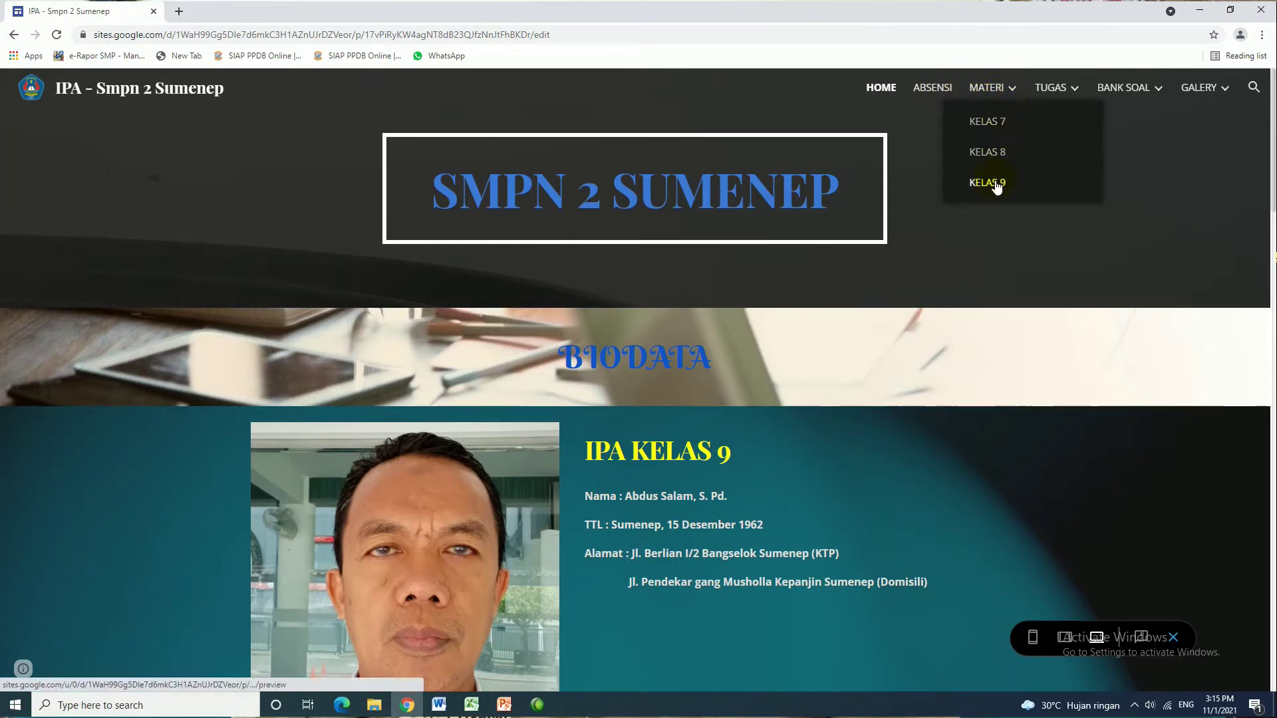
mouse_move(1058, 97)
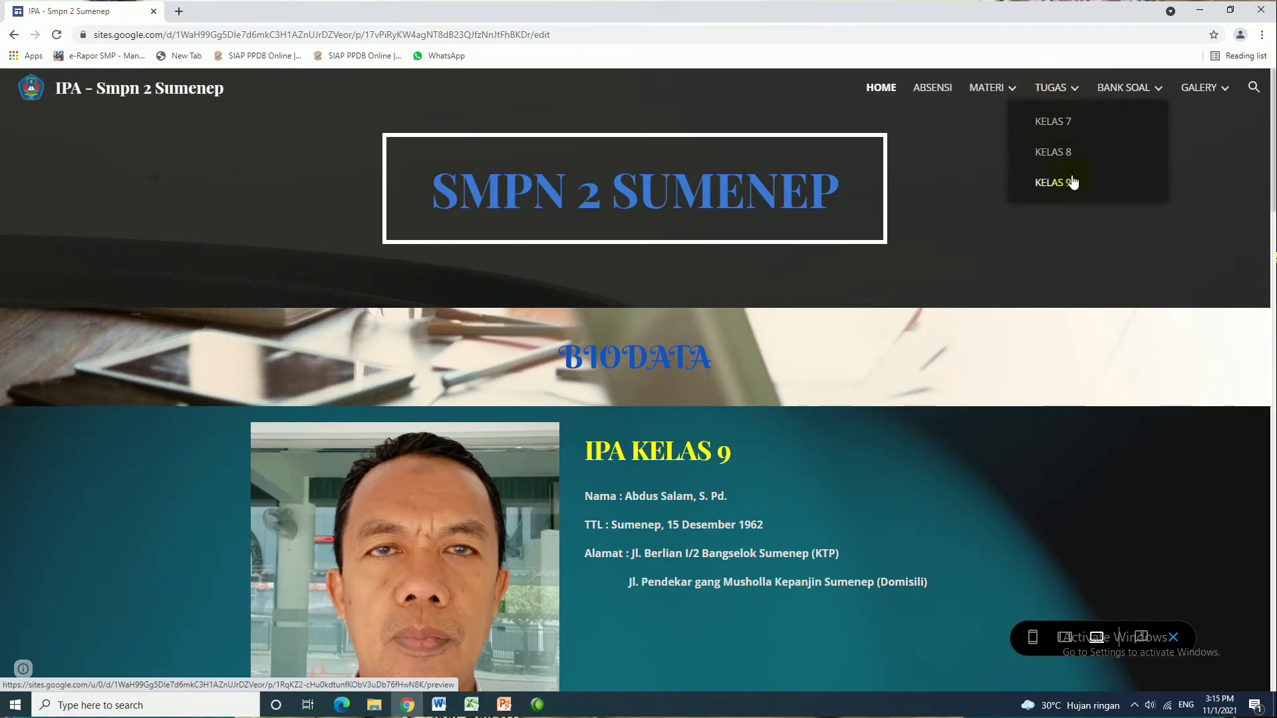
mouse_move(1145, 93)
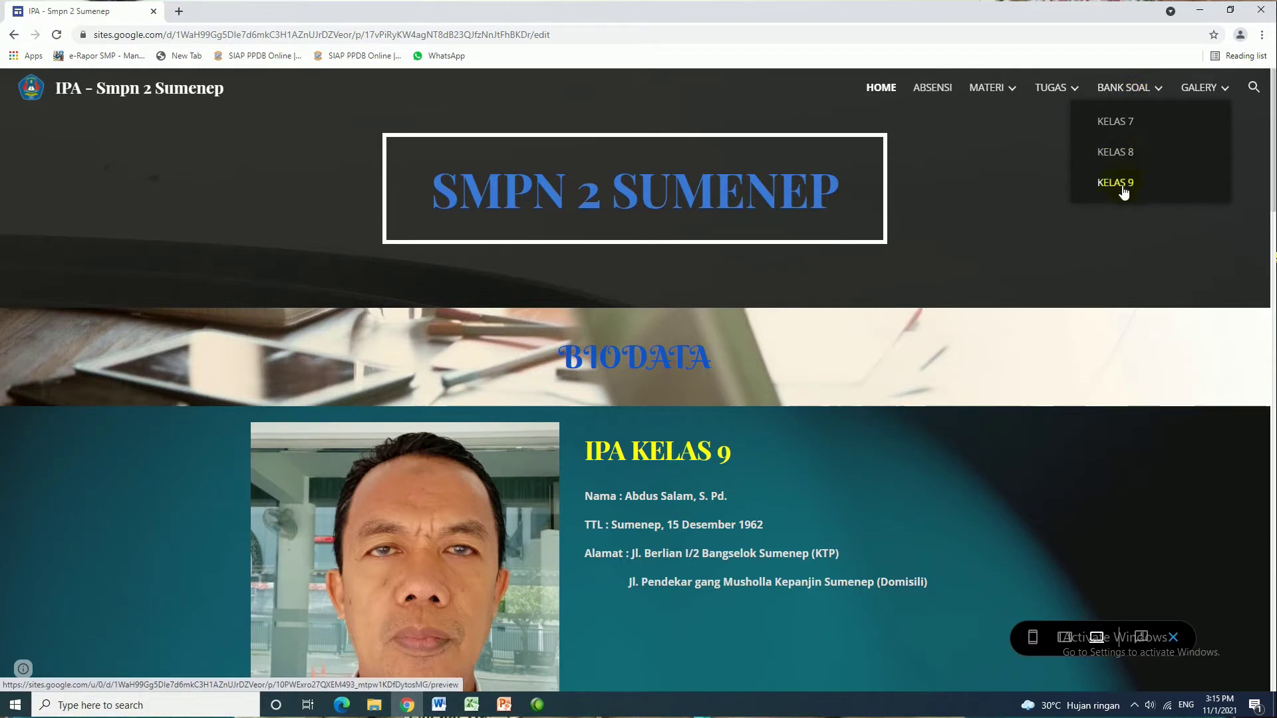
mouse_move(1204, 98)
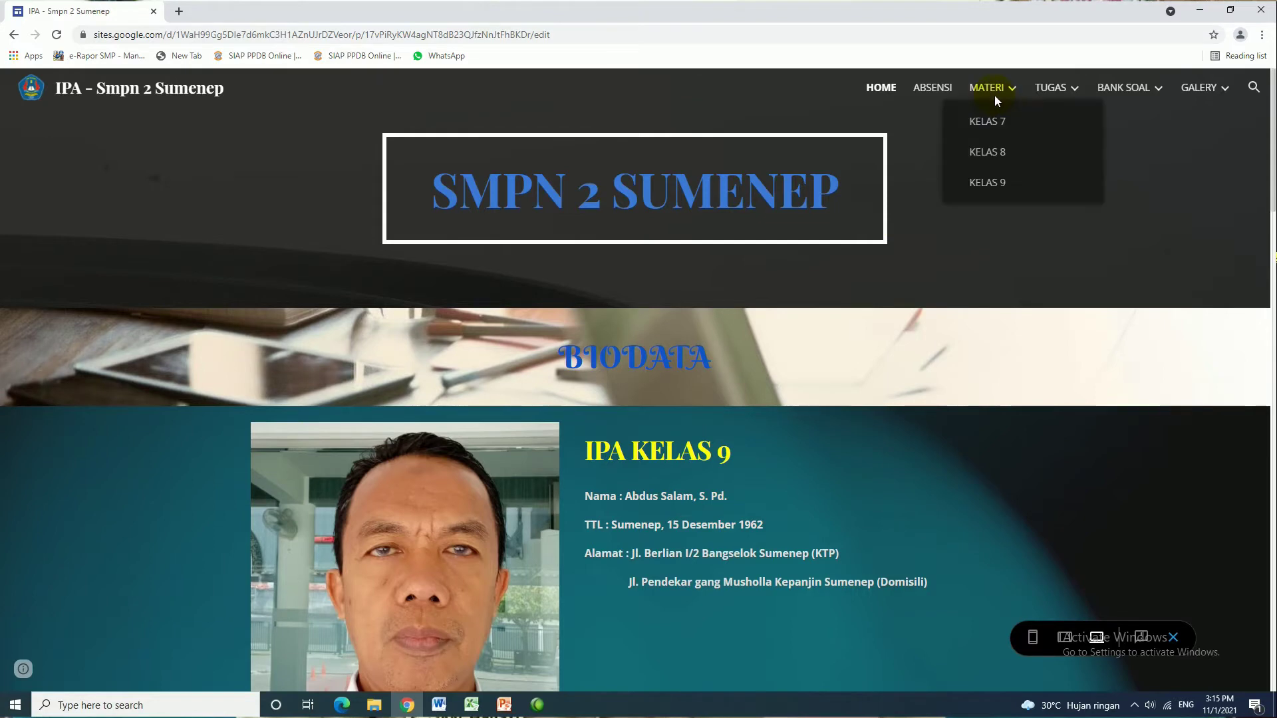
Open the Kelas 8 page under Materi and browse the embedded Ilmu Pengetahuan Alam textbook.
click(998, 155)
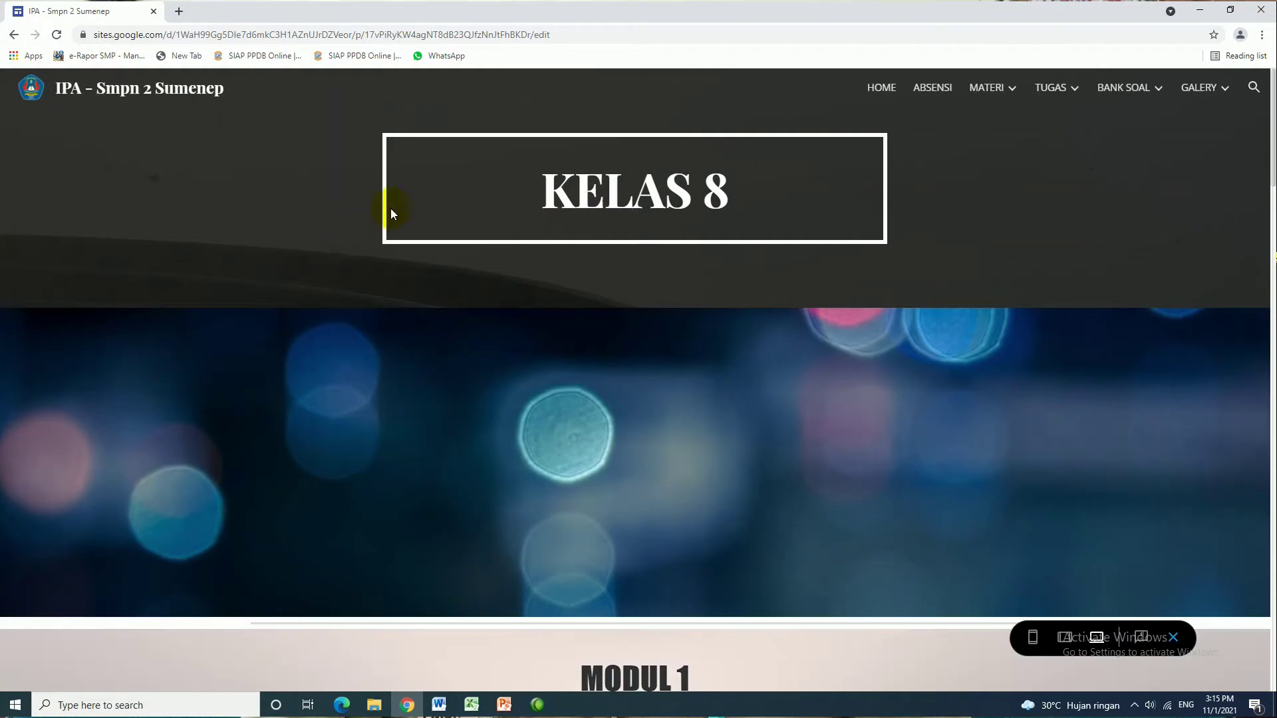
scroll(393, 209, down, 5)
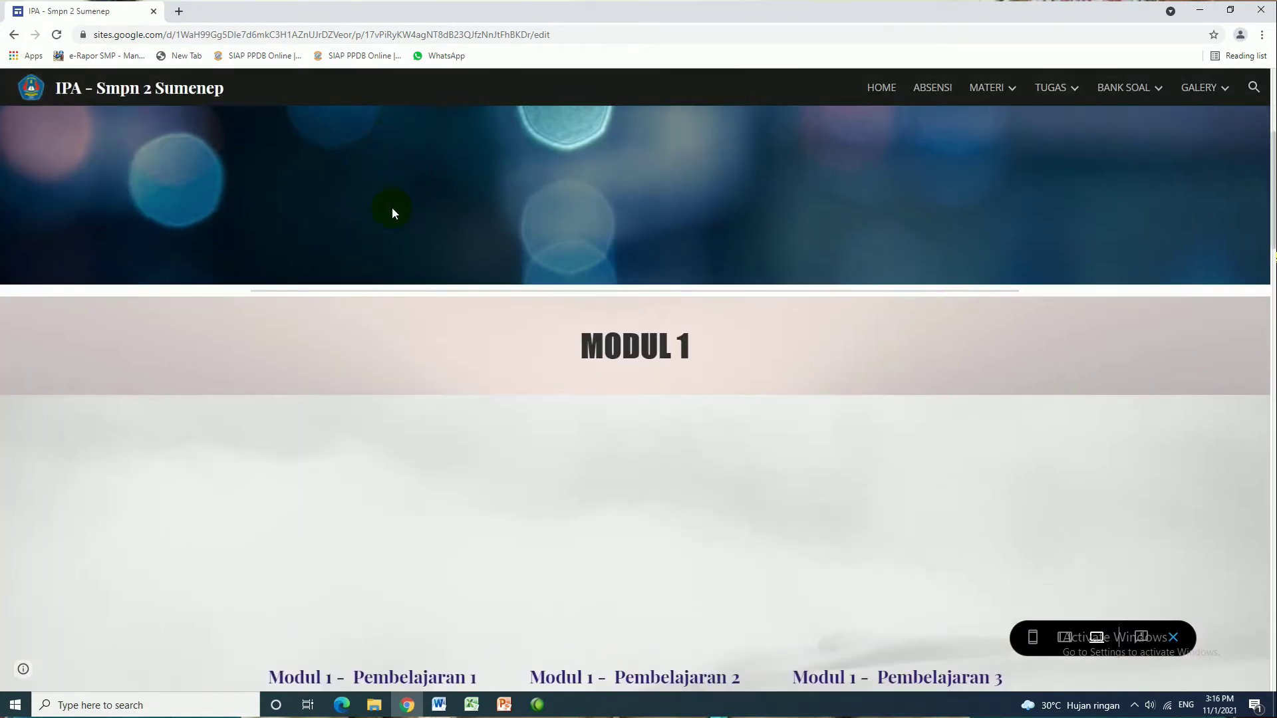
scroll(603, 247, up, 4)
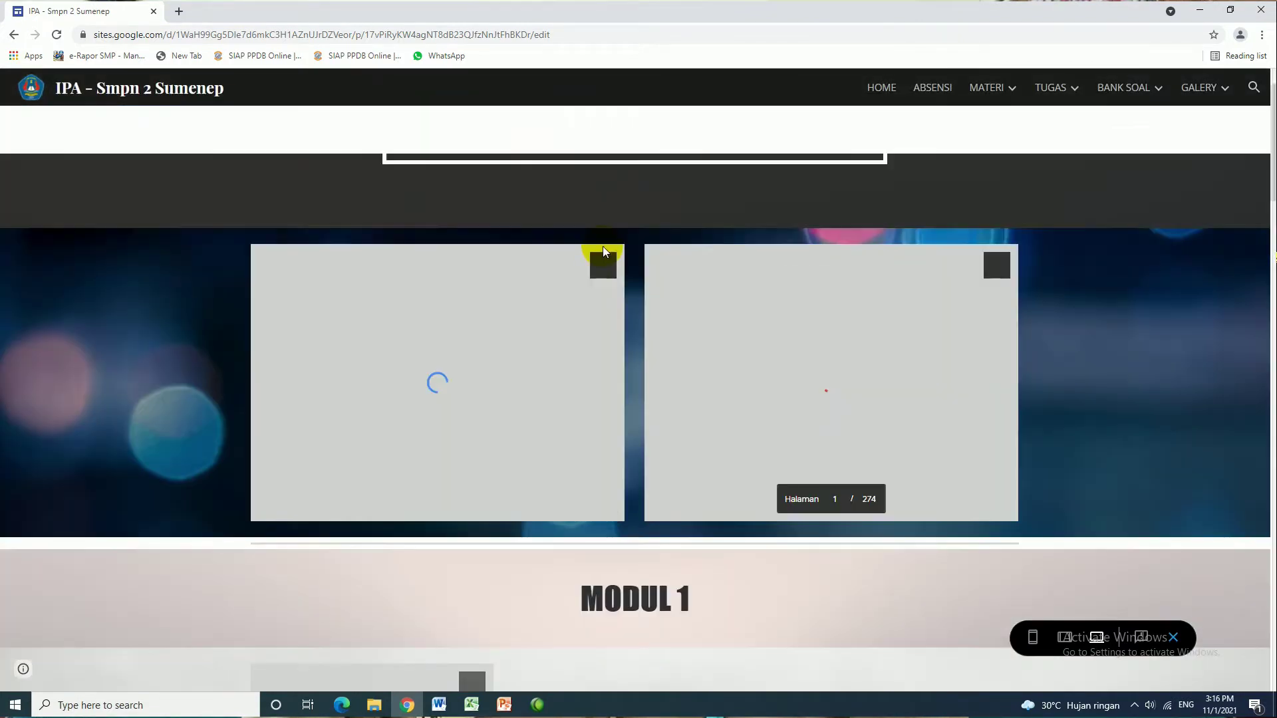
scroll(604, 250, up, 1)
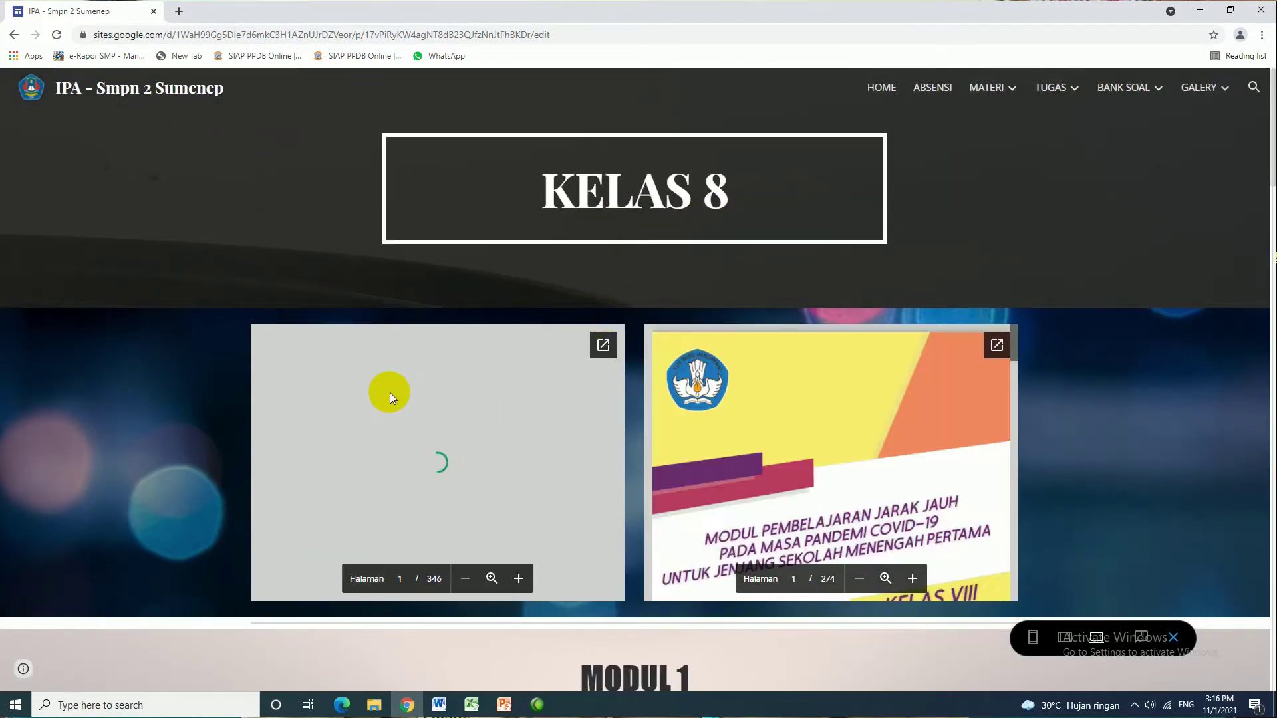
scroll(459, 392, down, 1)
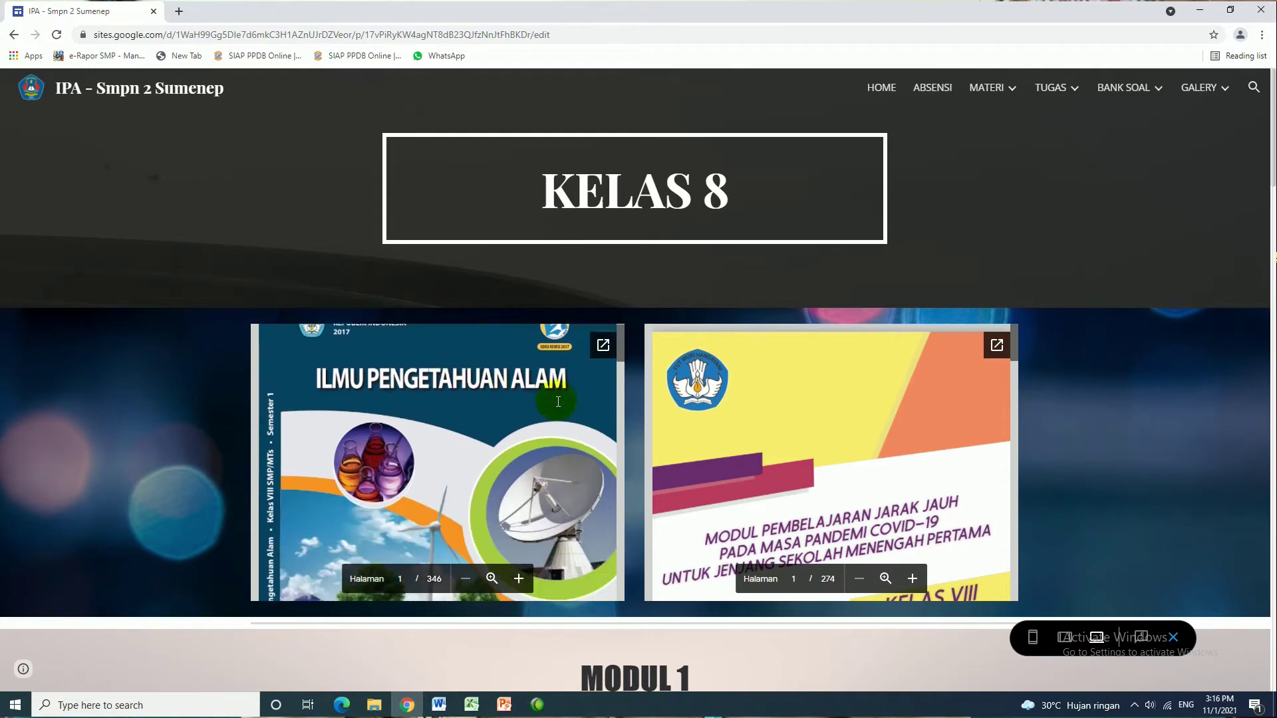
scroll(622, 360, down, 10)
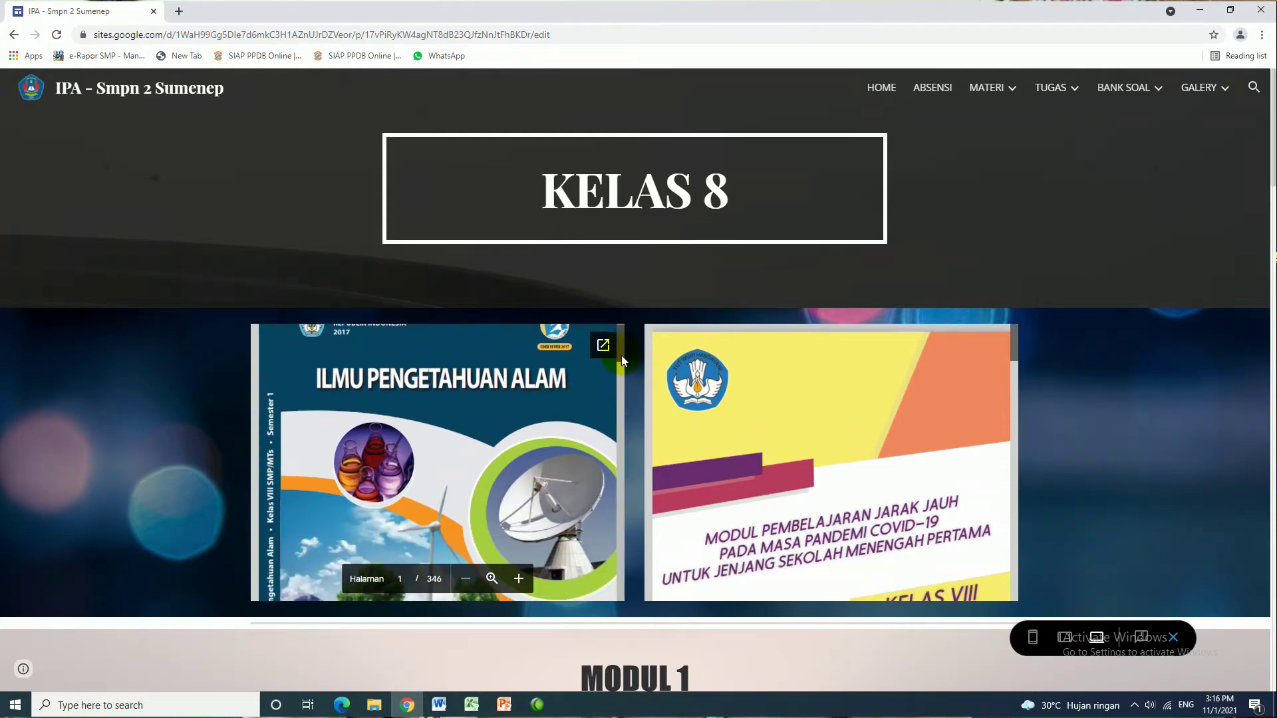
scroll(485, 405, down, 4)
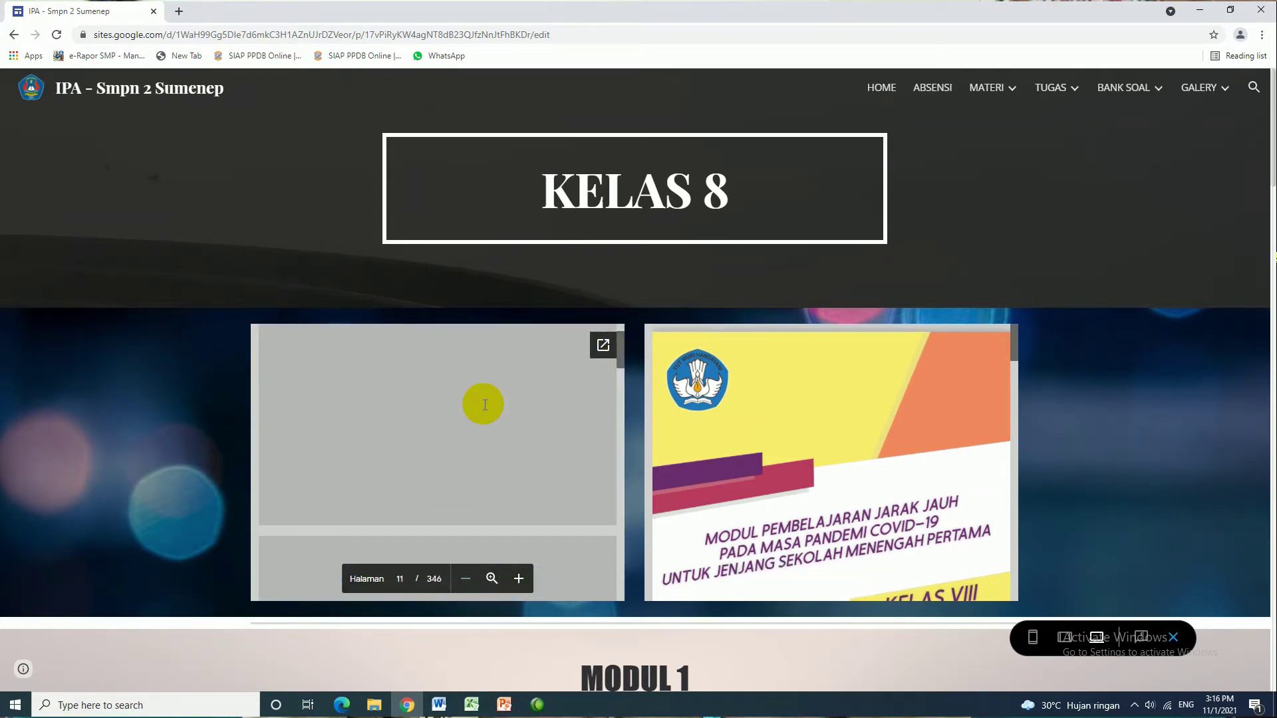
scroll(484, 405, up, 1)
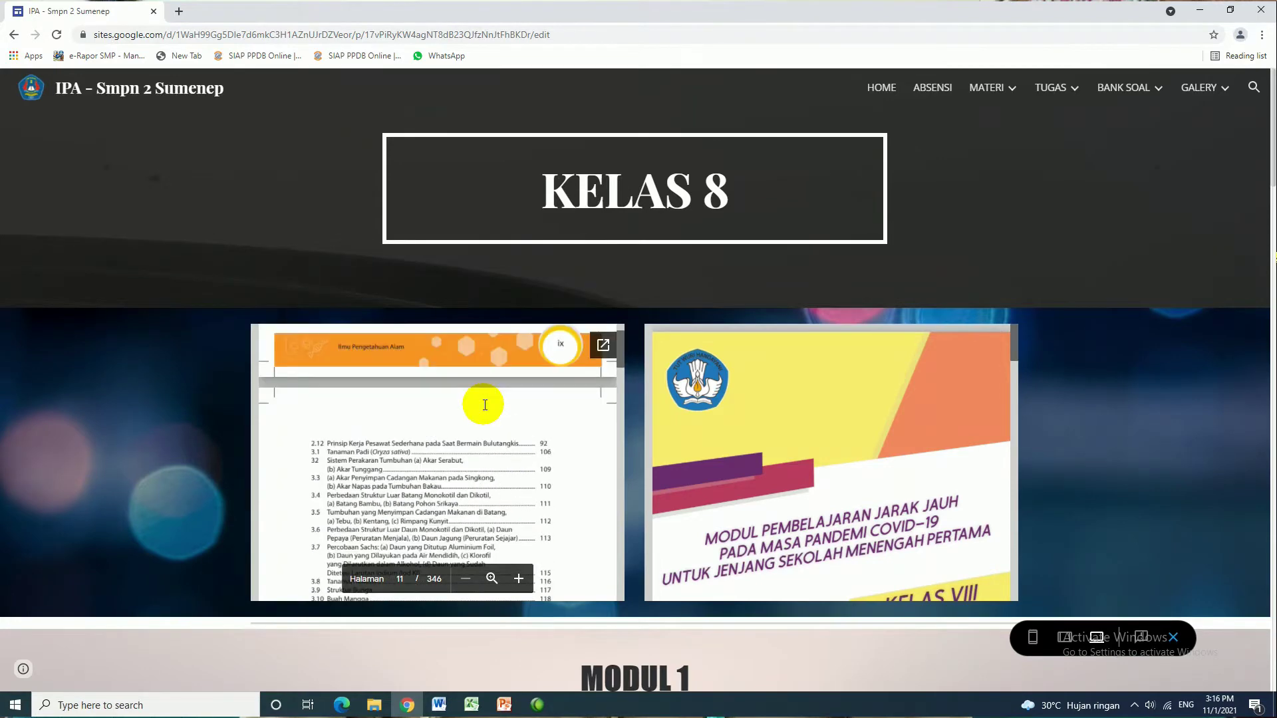
scroll(485, 406, down, 6)
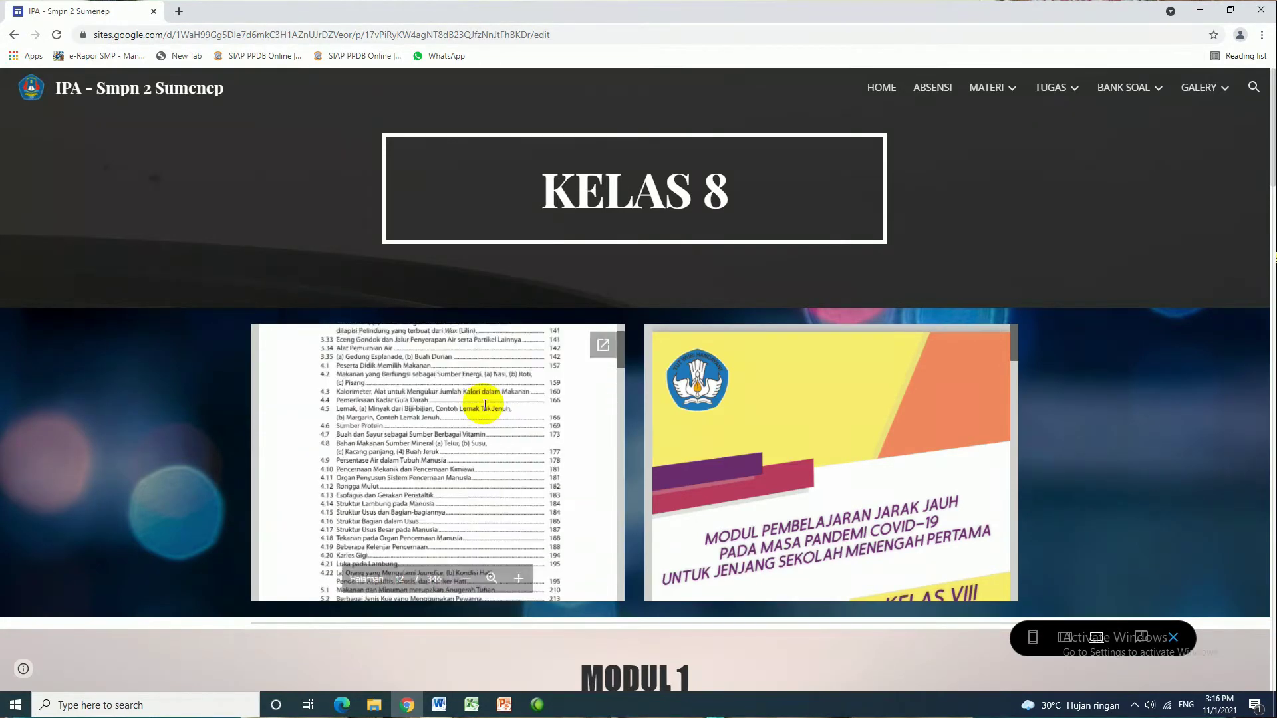
scroll(485, 406, down, 8)
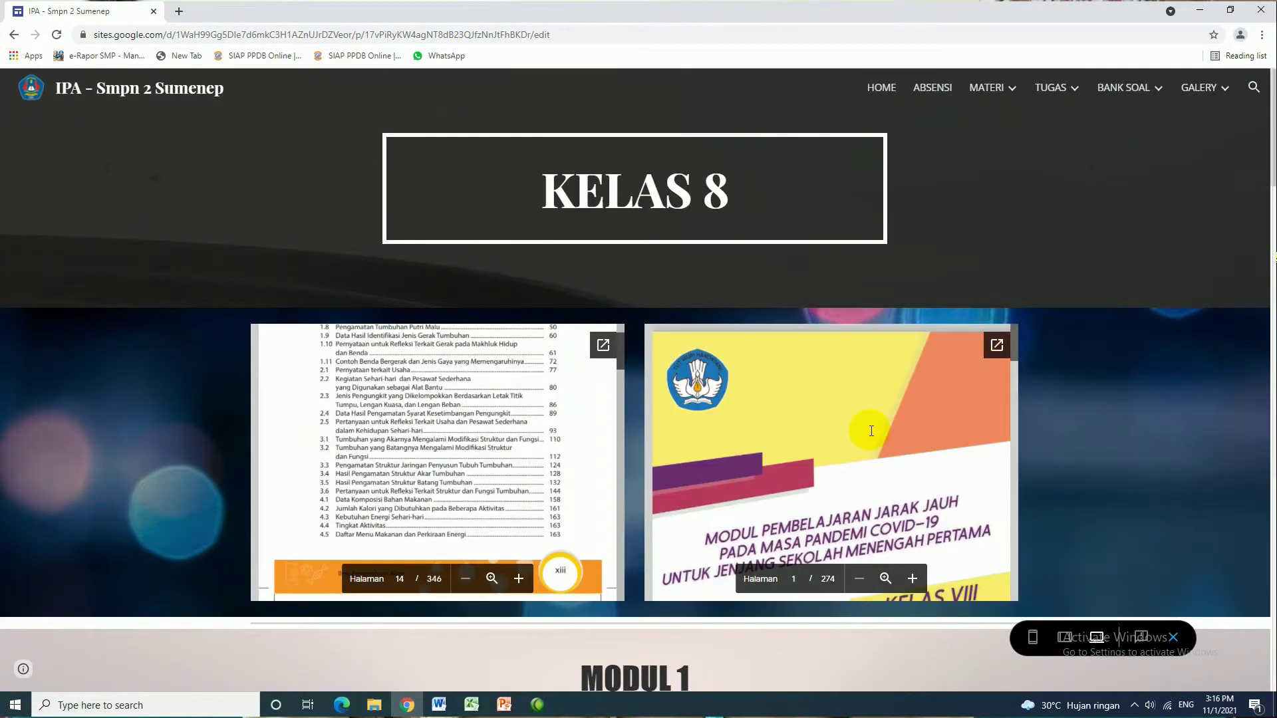
Browse the opening pages of the embedded Kelas VIII distance-learning module for Semester Gasal.
scroll(871, 431, down, 2)
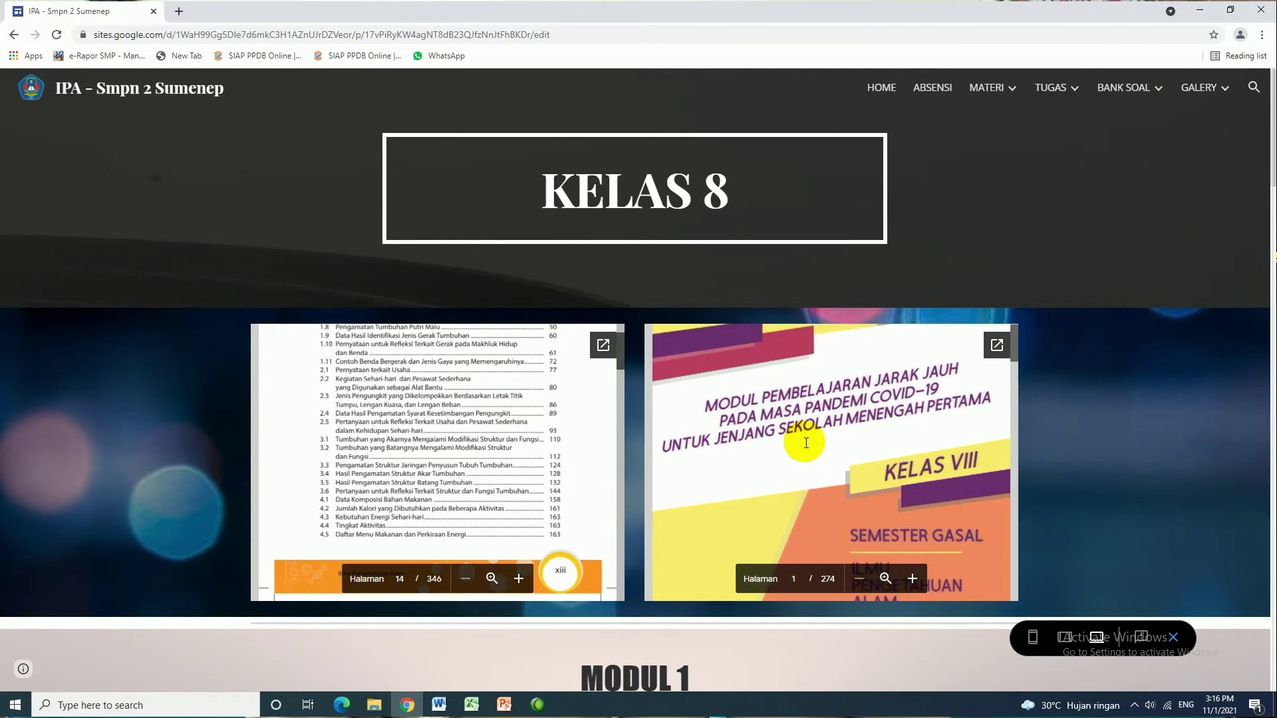
scroll(806, 442, down, 3)
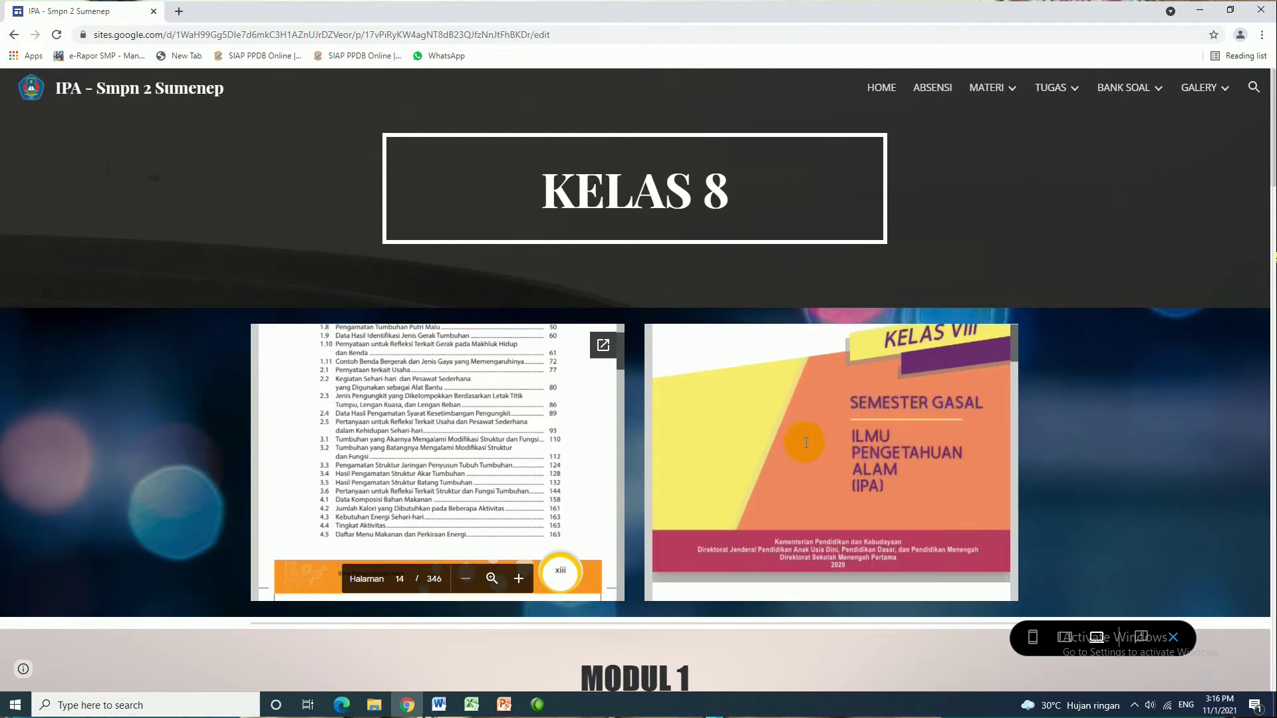
scroll(806, 442, down, 3)
scroll(528, 428, down, 3)
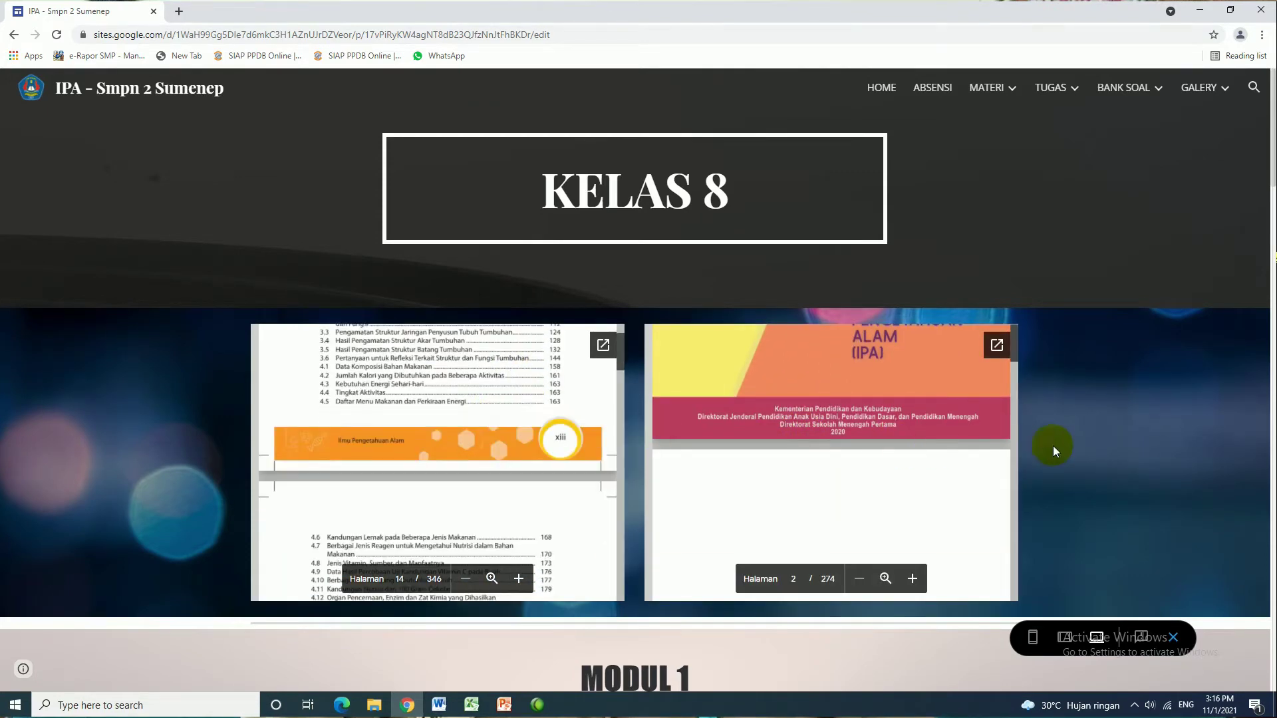
Examine the Pembelajaran 1, Pembelajaran 2 and Pembelajaran 3 documents embedded in the Modul 1 section.
scroll(1061, 443, down, 5)
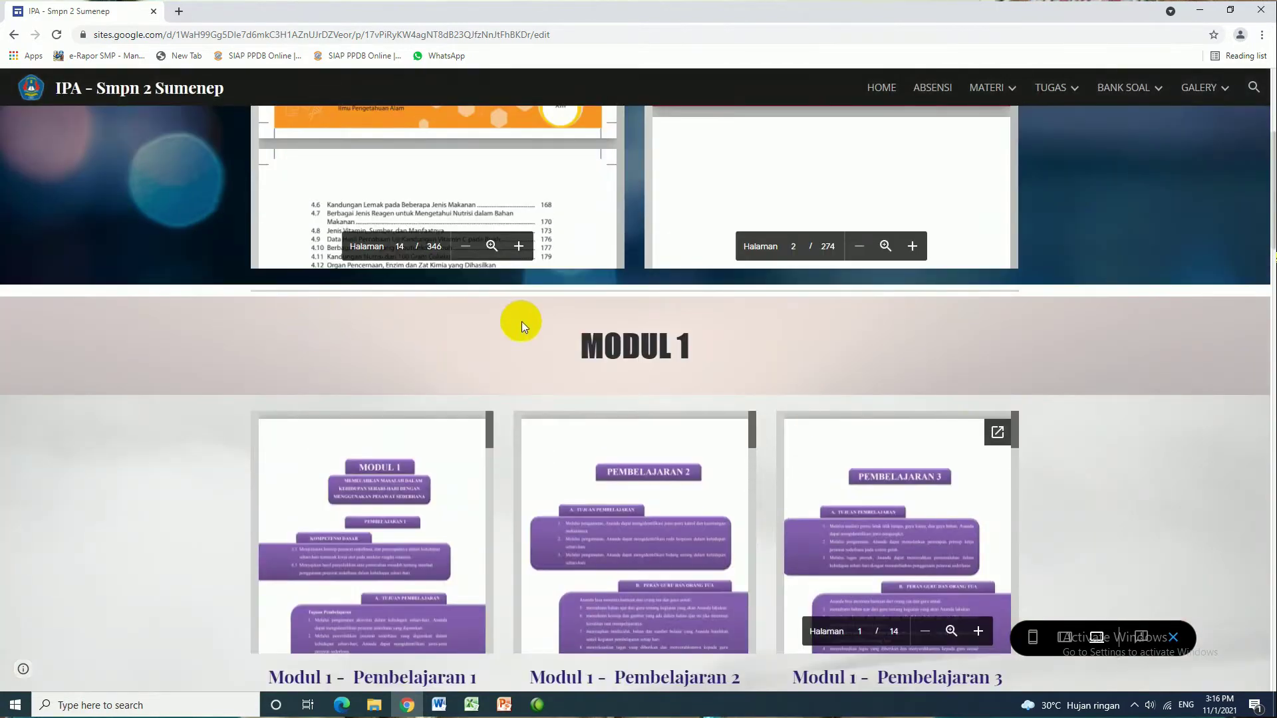
scroll(632, 366, down, 2)
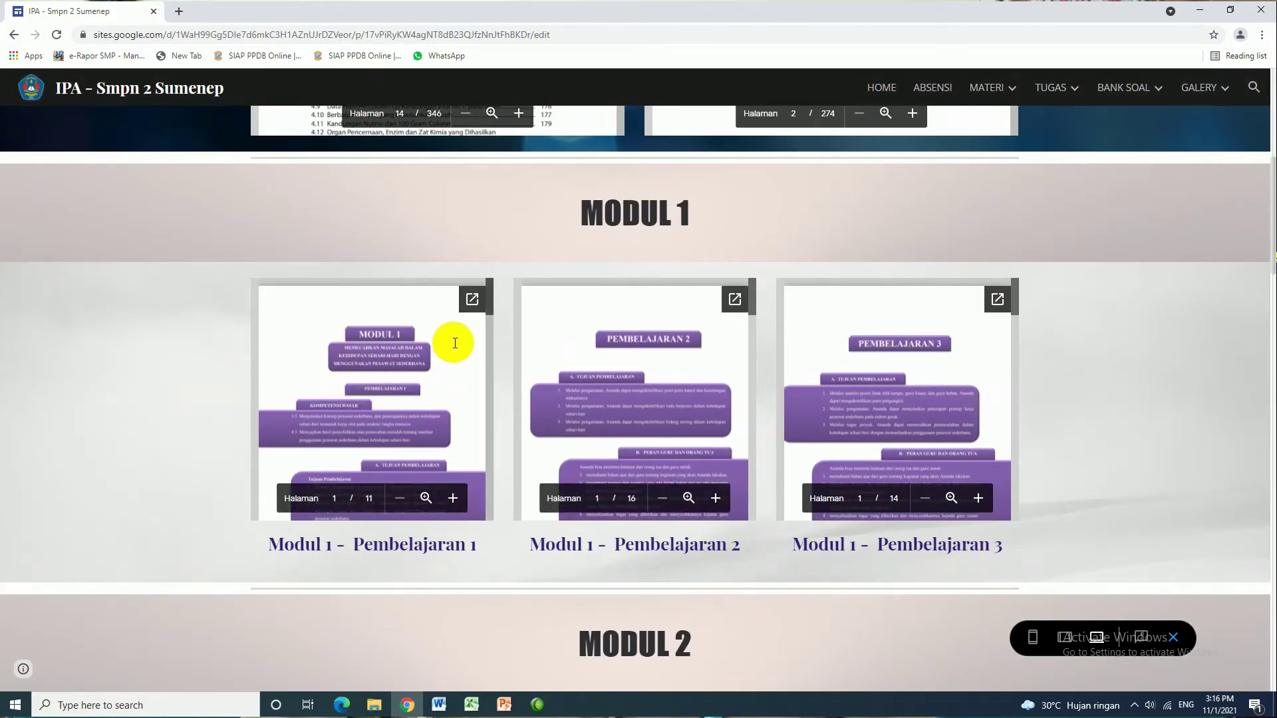
scroll(449, 343, down, 5)
scroll(395, 368, down, 3)
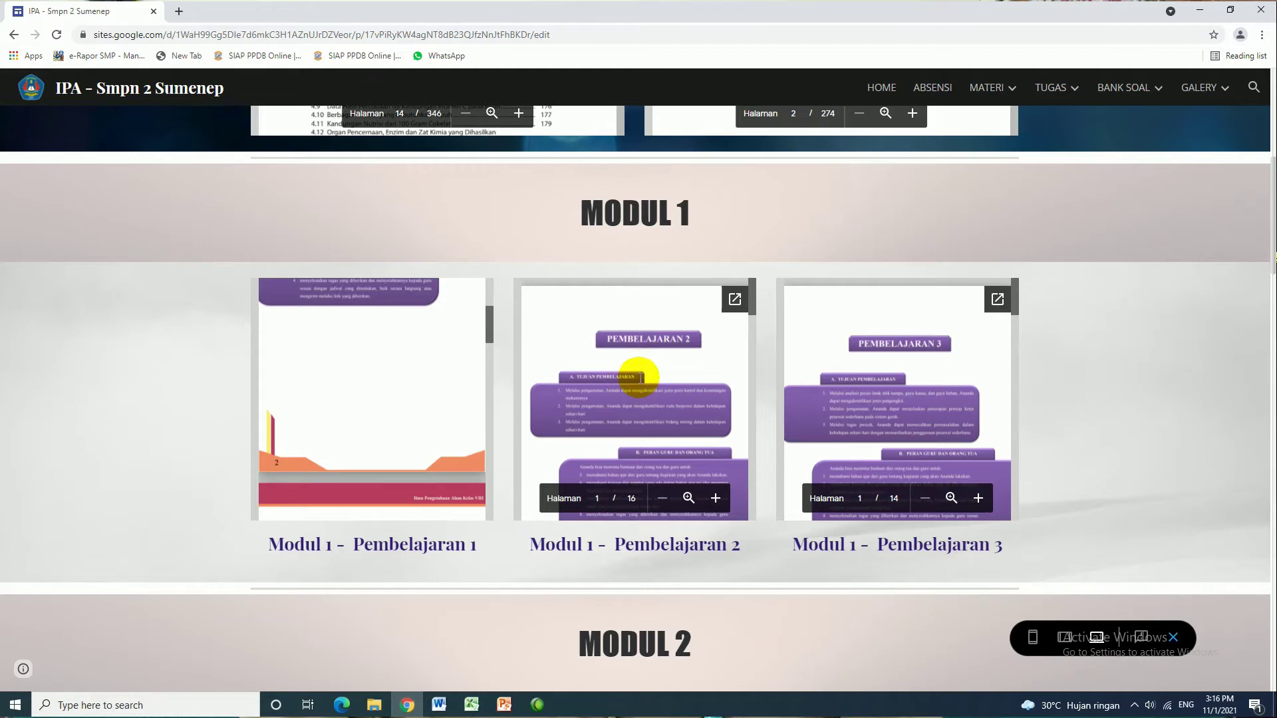
scroll(638, 376, down, 3)
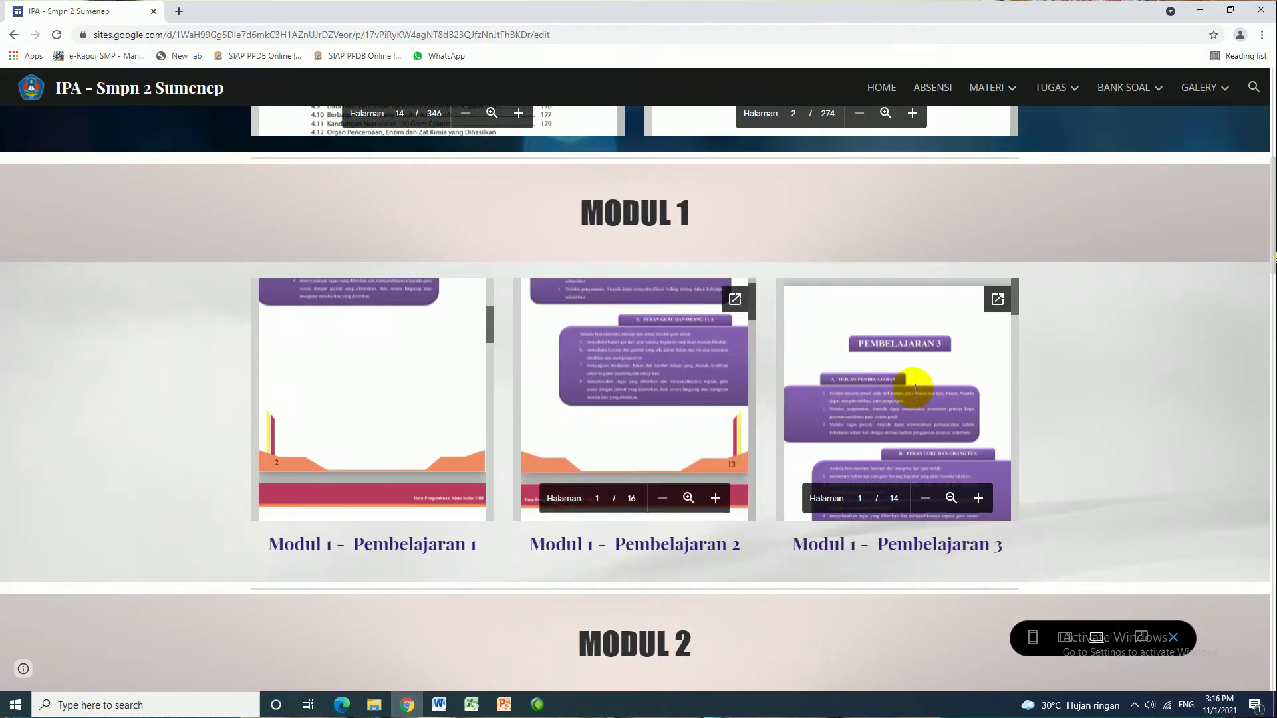
scroll(920, 385, down, 3)
scroll(205, 386, down, 4)
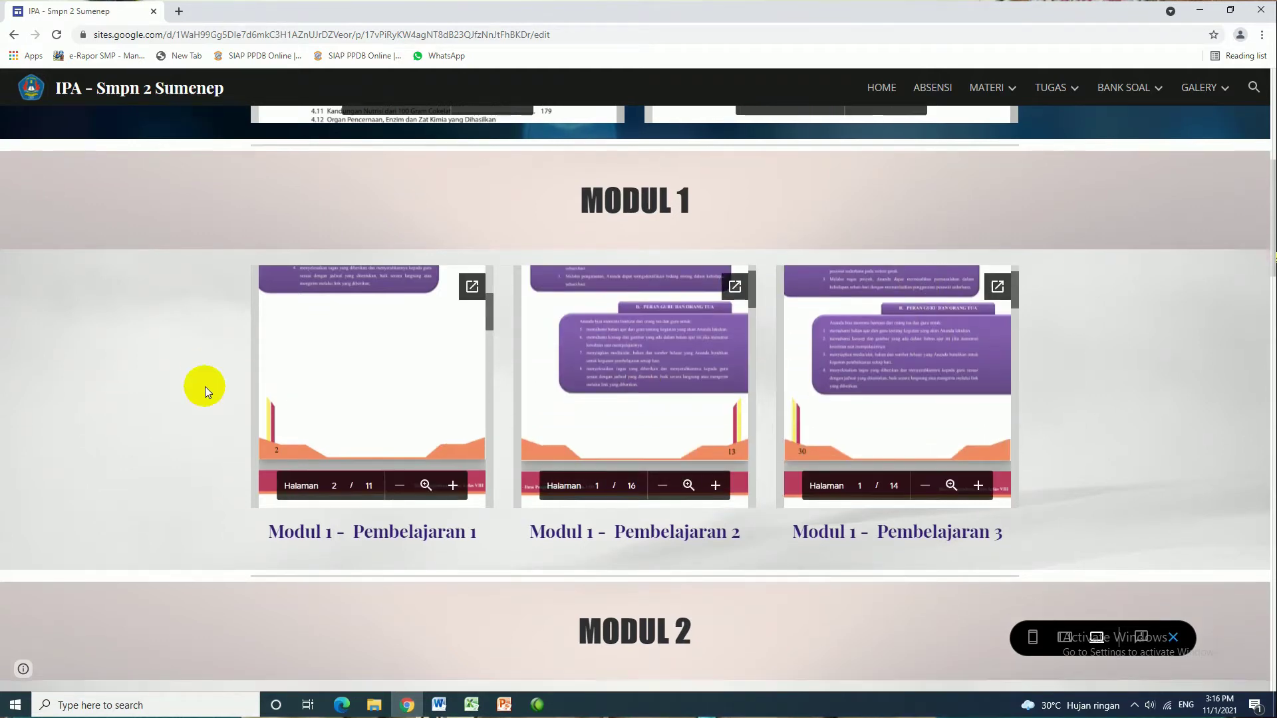
Browse the embedded summary Ringkasan Materi Struktur Akar, Batang dan Daun in the Modul 2 section.
scroll(625, 366, down, 5)
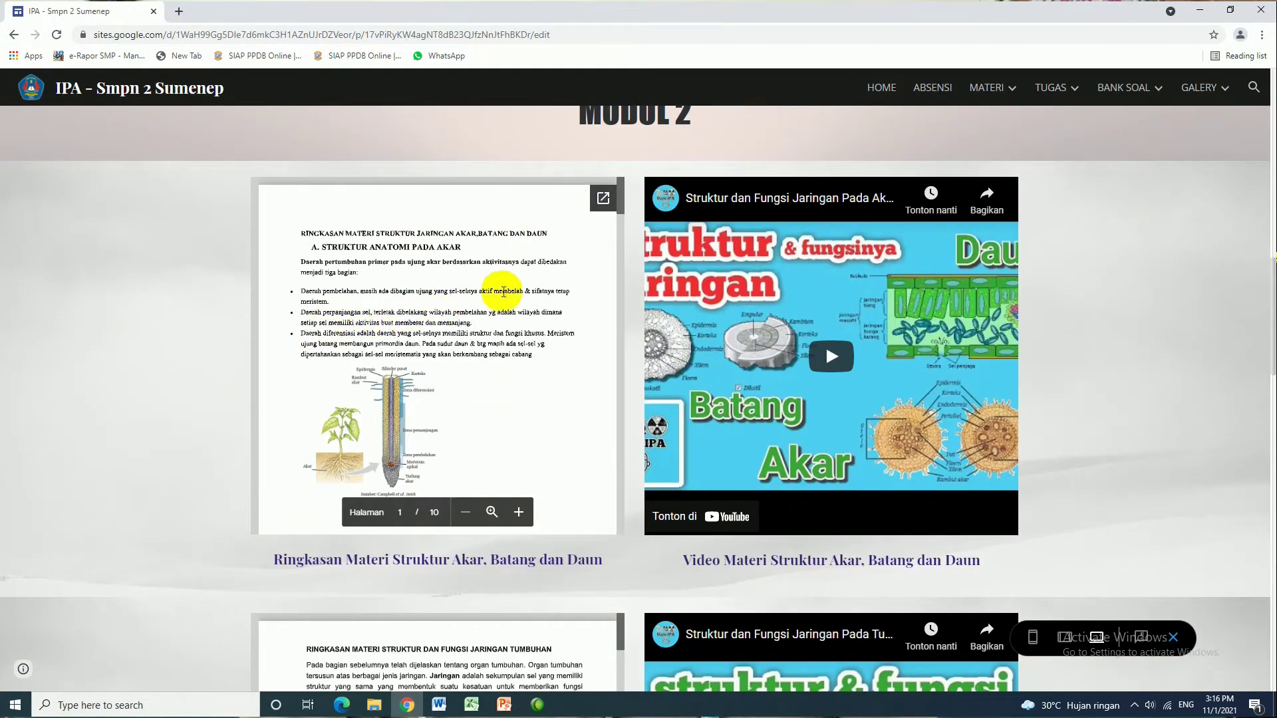
scroll(407, 331, down, 1)
scroll(407, 331, down, 6)
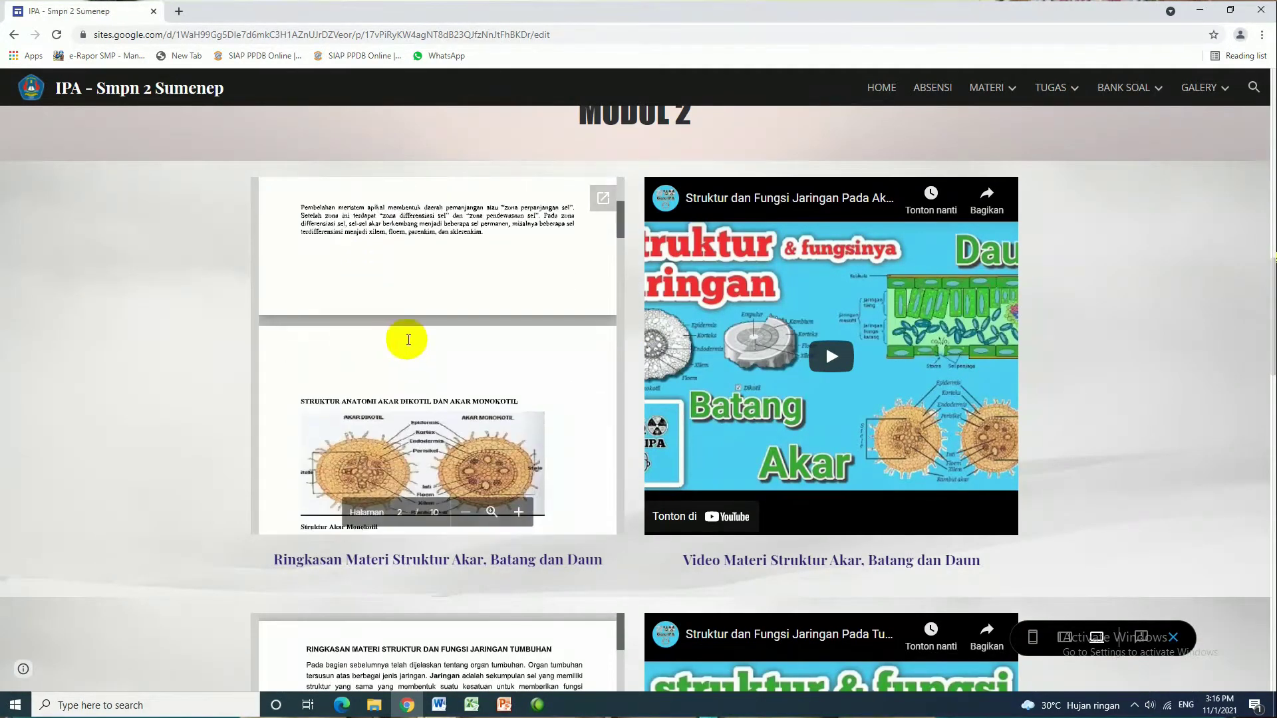
Play the Video Materi Struktur Akar, Batang dan Daun in Modul 2 from about 0:40 and pause it.
scroll(409, 340, down, 2)
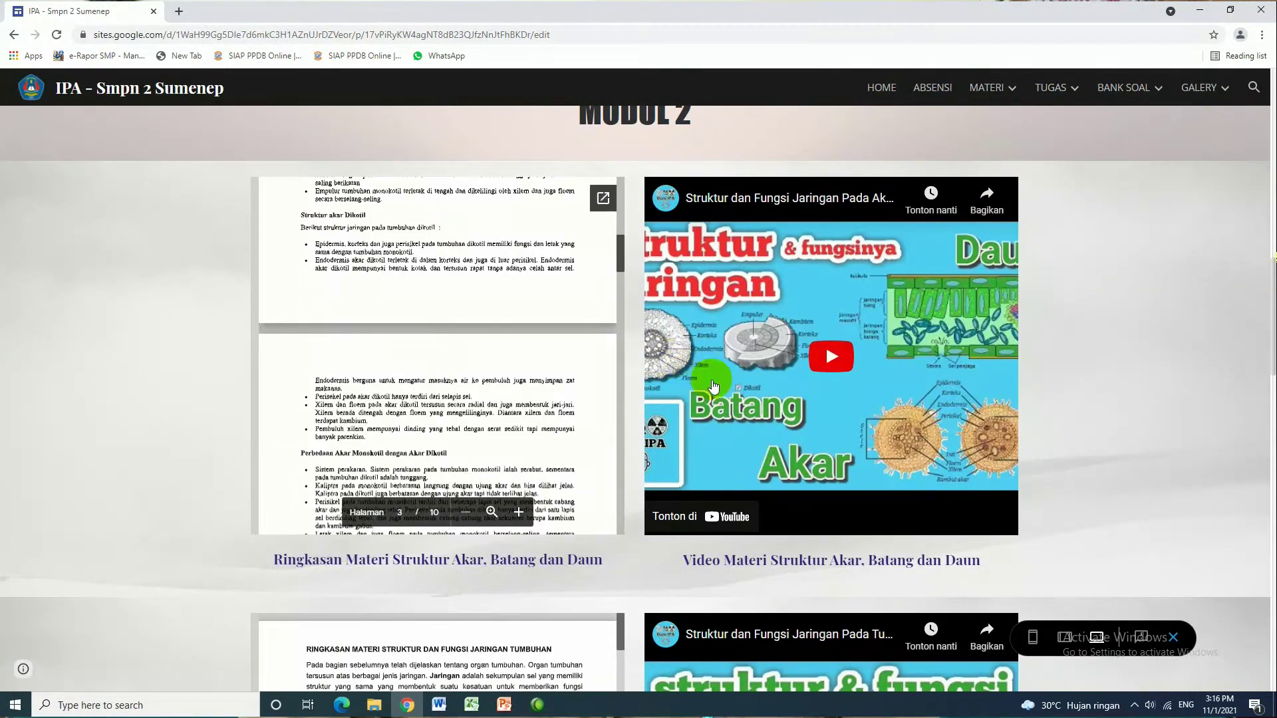
click(831, 363)
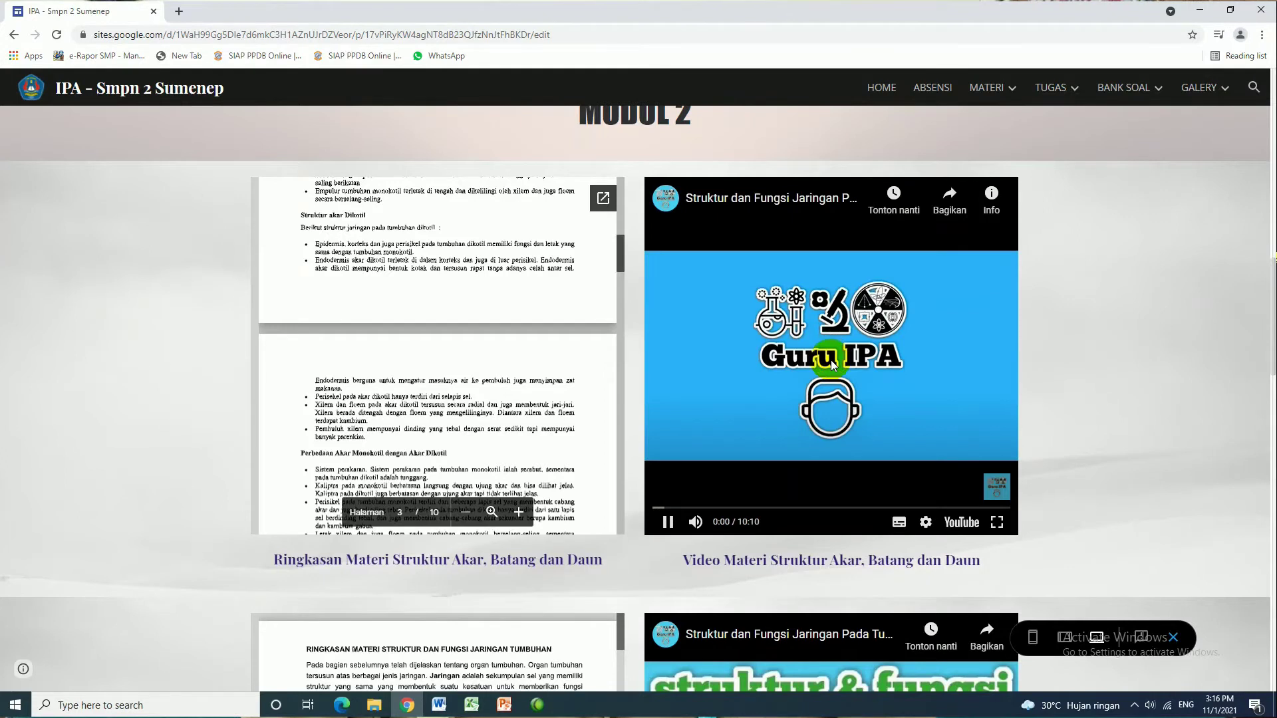
click(677, 508)
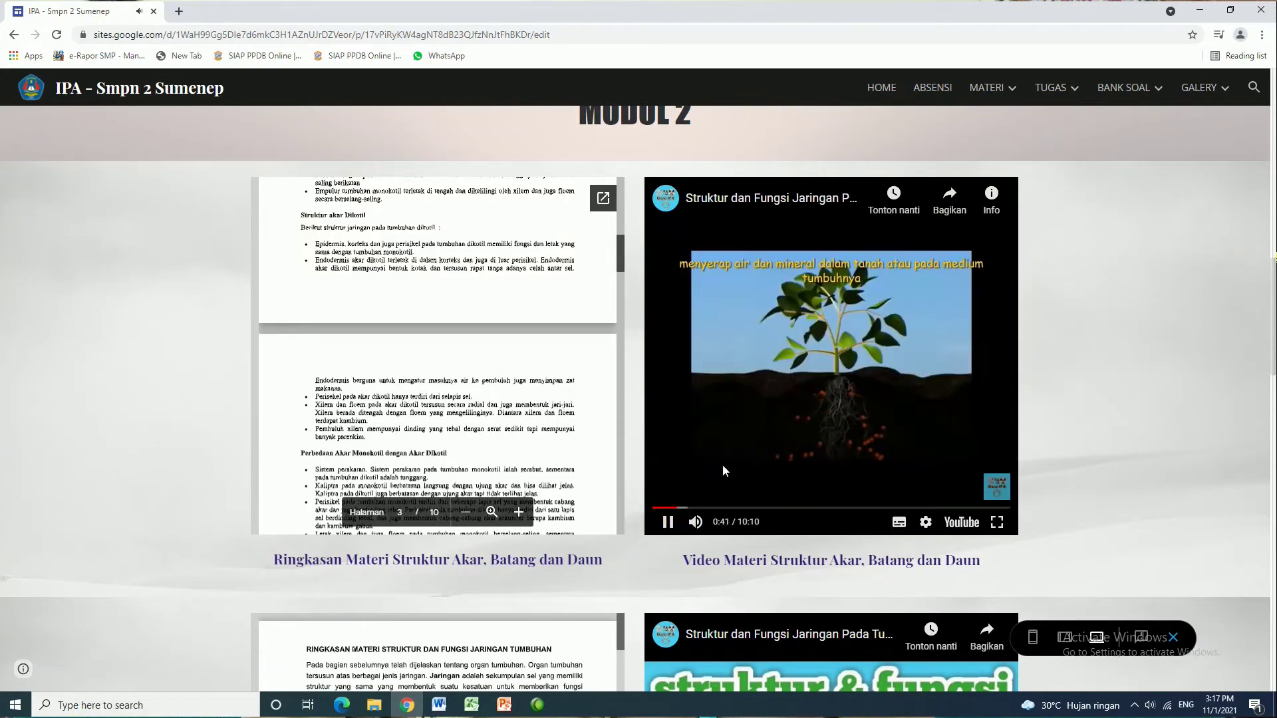
click(667, 522)
scroll(395, 336, down, 3)
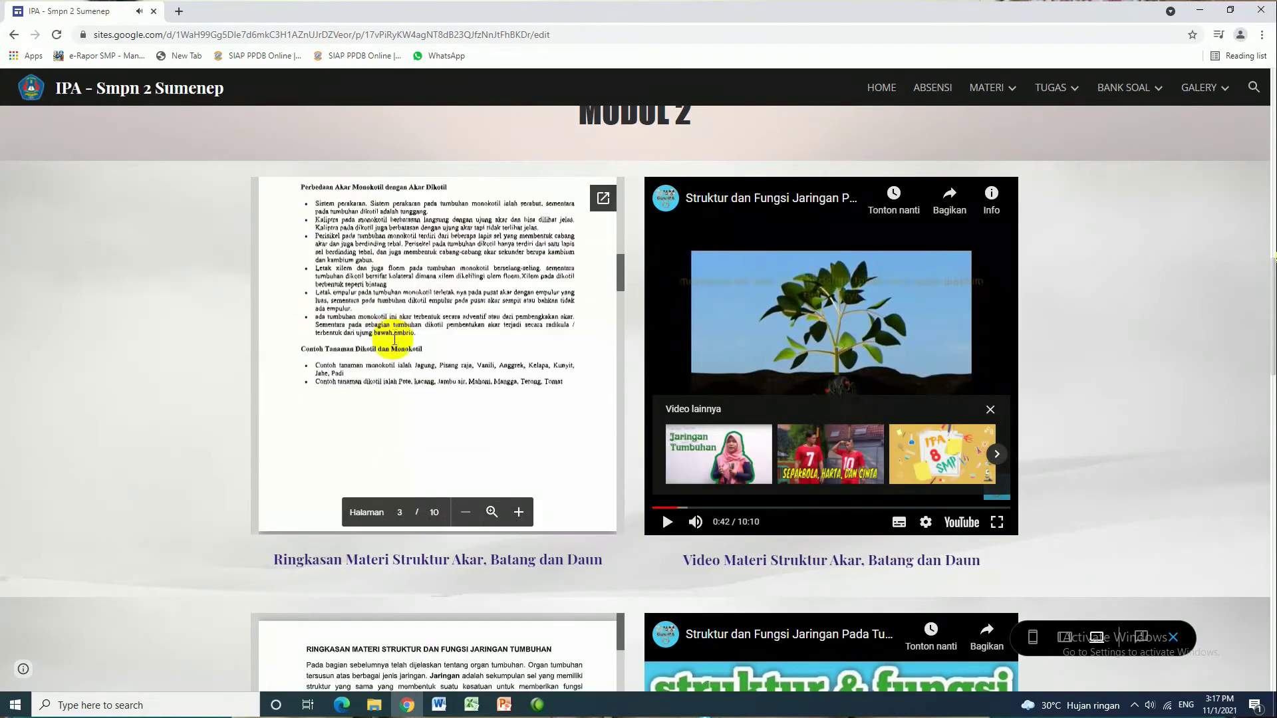
Browse the Modul 2 summaries and videos on Struktur dan Fungsi Jaringan Tumbuhan and Teknologi Terinspirasi dari Struktur.
scroll(988, 357, down, 6)
scroll(988, 363, down, 2)
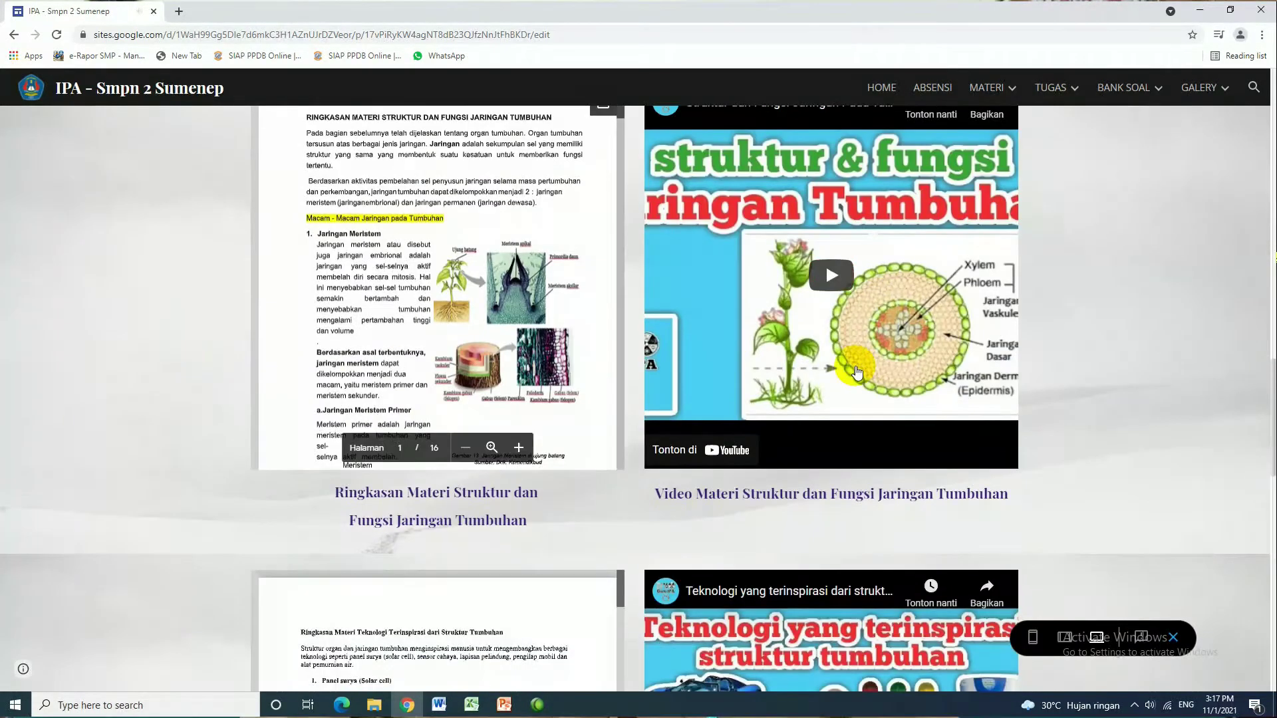
scroll(1092, 373, down, 5)
scroll(705, 416, down, 1)
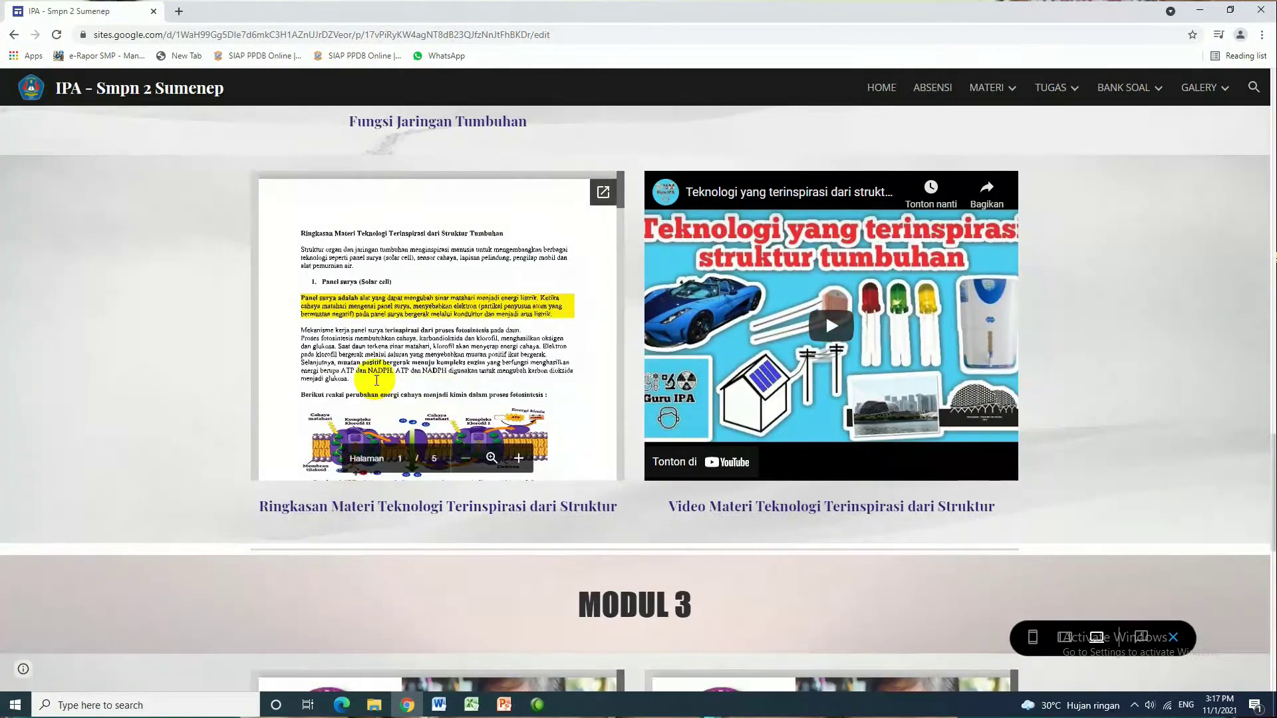
scroll(852, 377, down, 2)
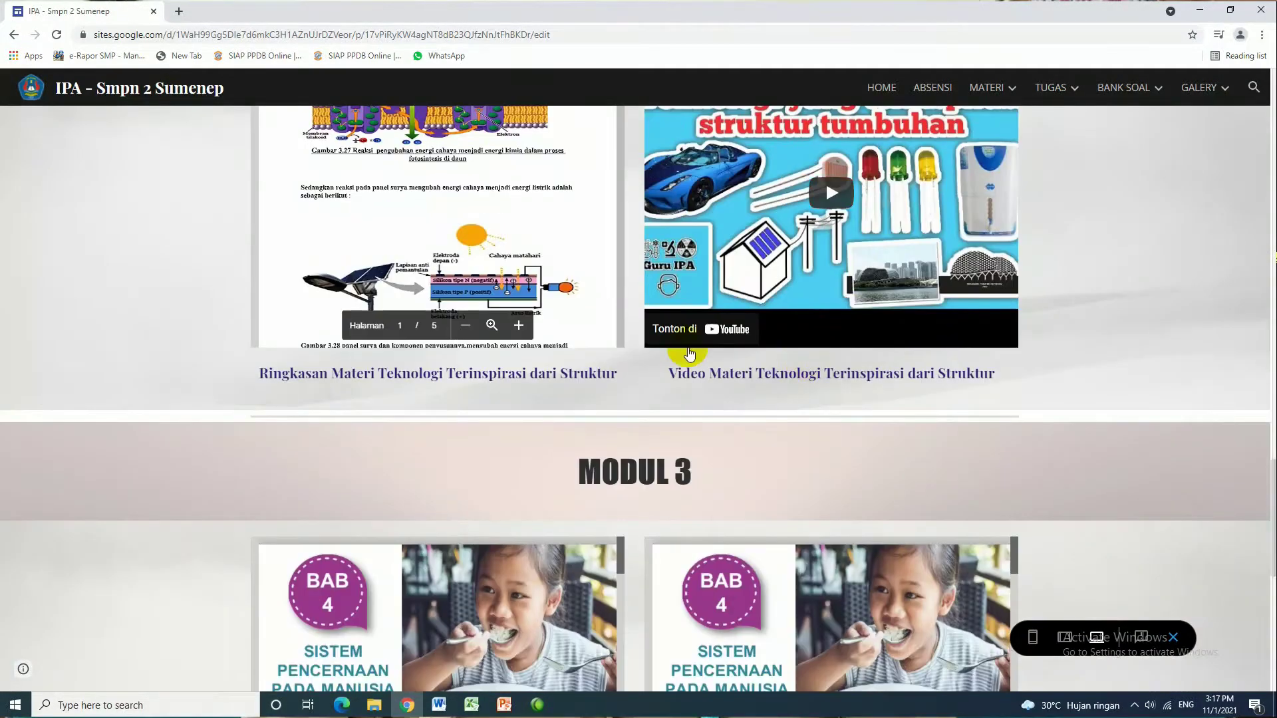
Examine the Modul 3 presentations on nutrition and the digestive system and the three Sistem Pencernaan videos below them.
scroll(1057, 359, down, 3)
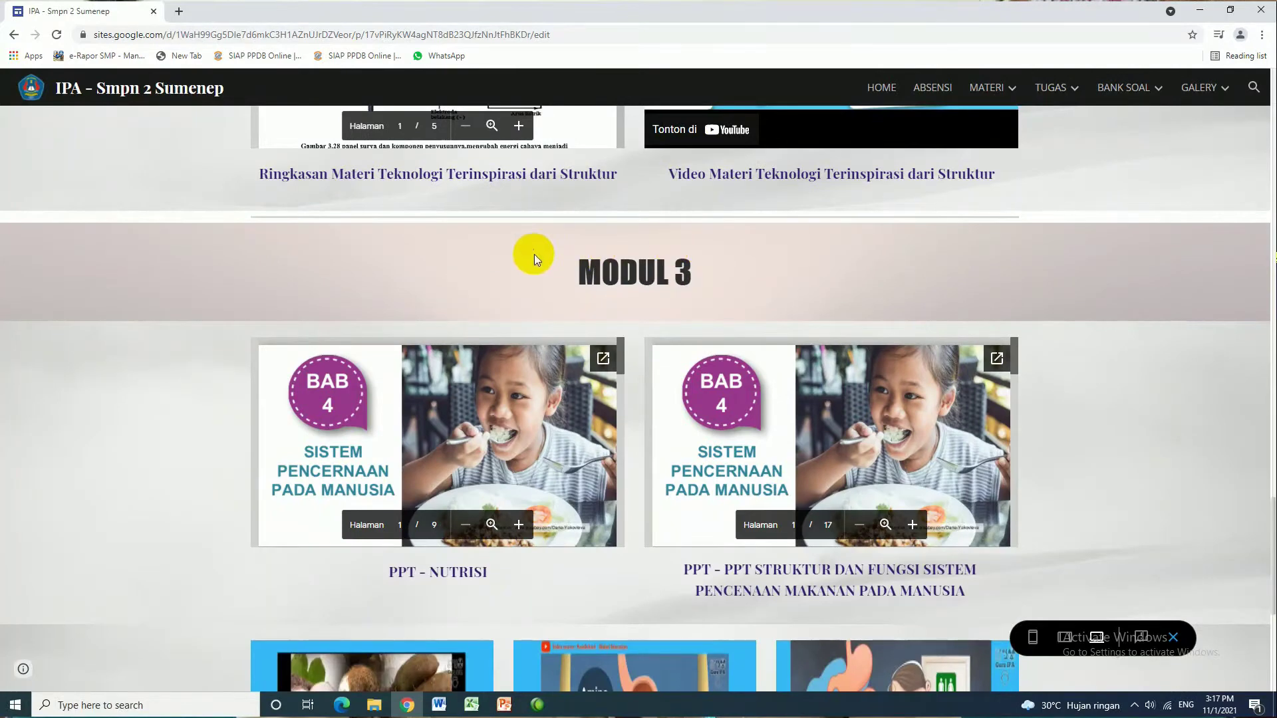
scroll(513, 355, down, 2)
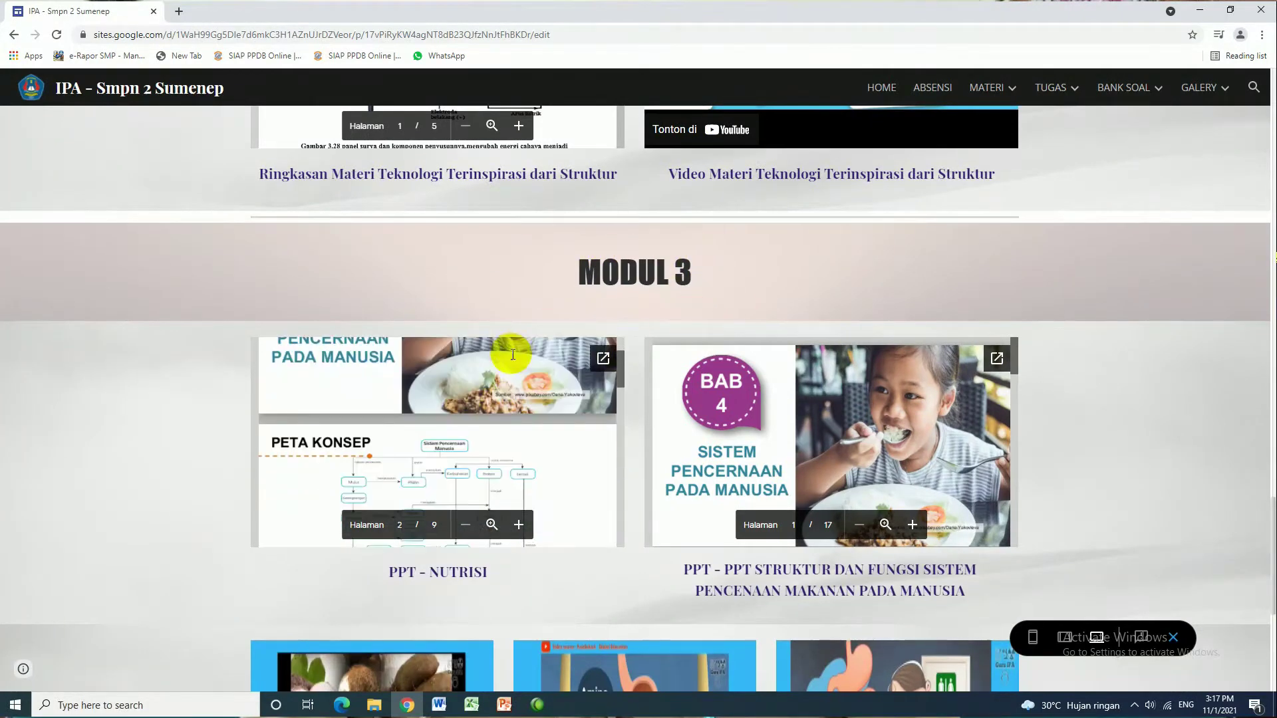
scroll(465, 432, up, 2)
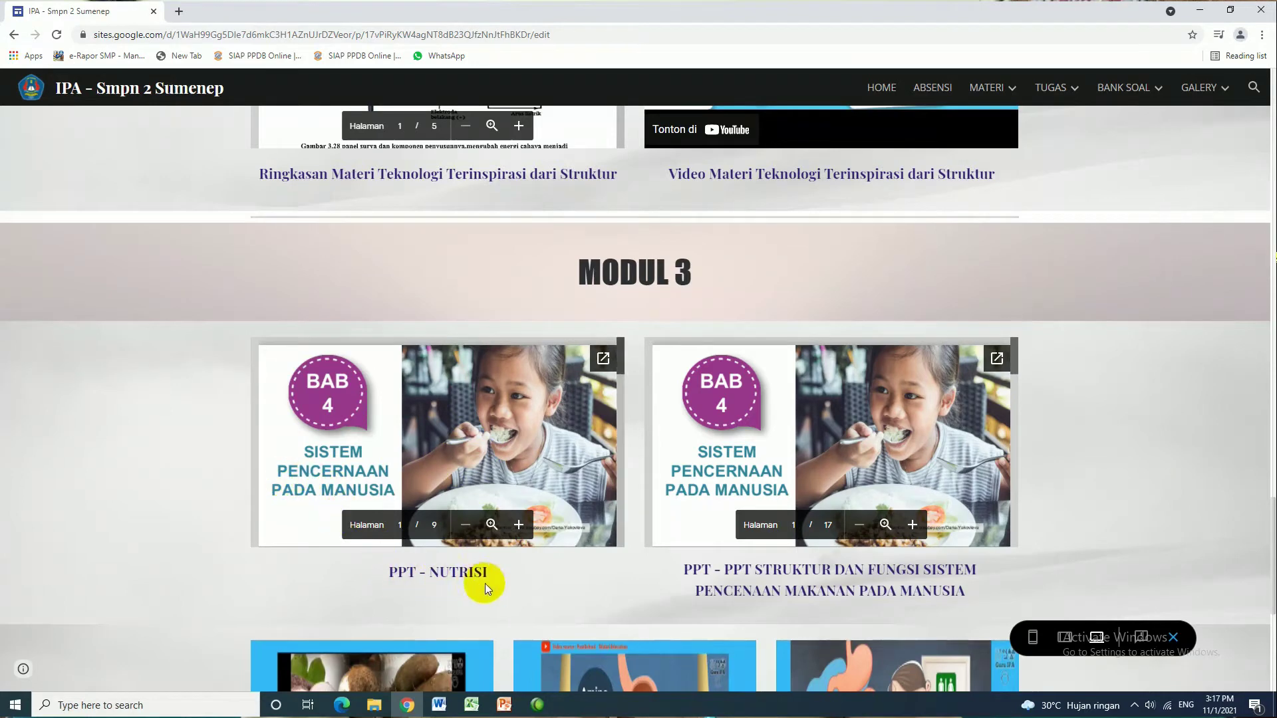
scroll(1047, 530, down, 2)
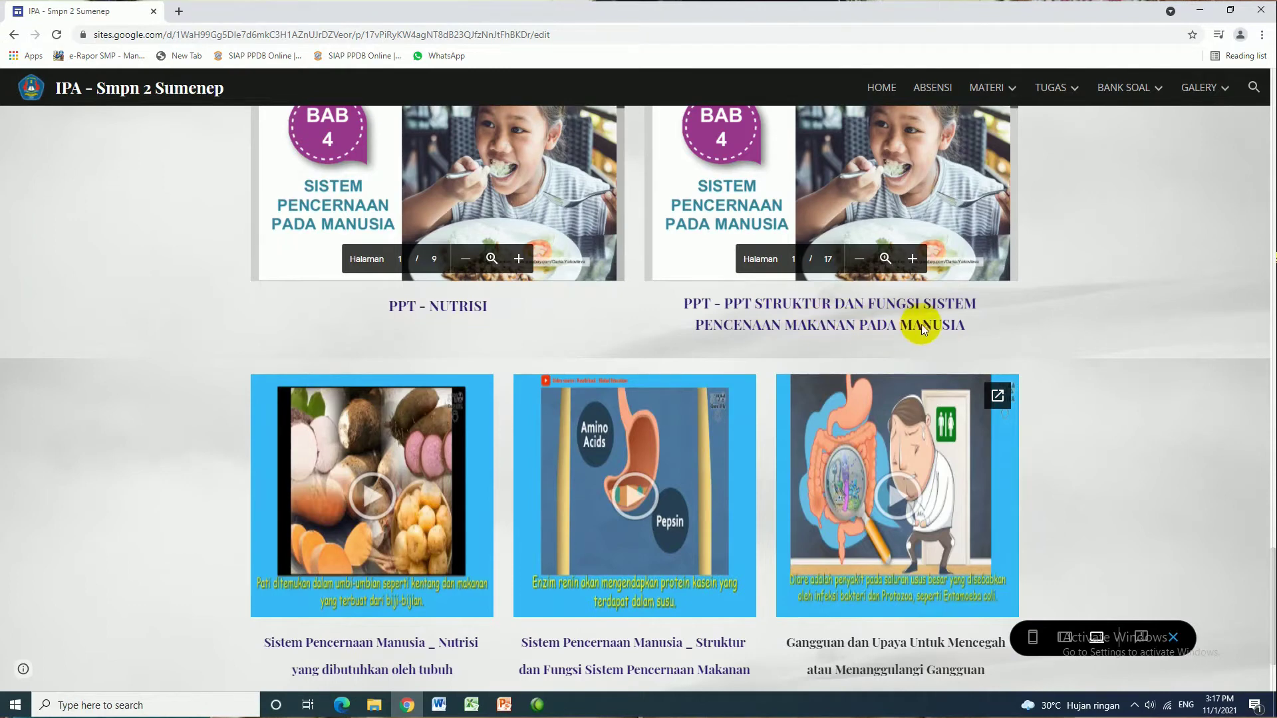
scroll(523, 406, down, 2)
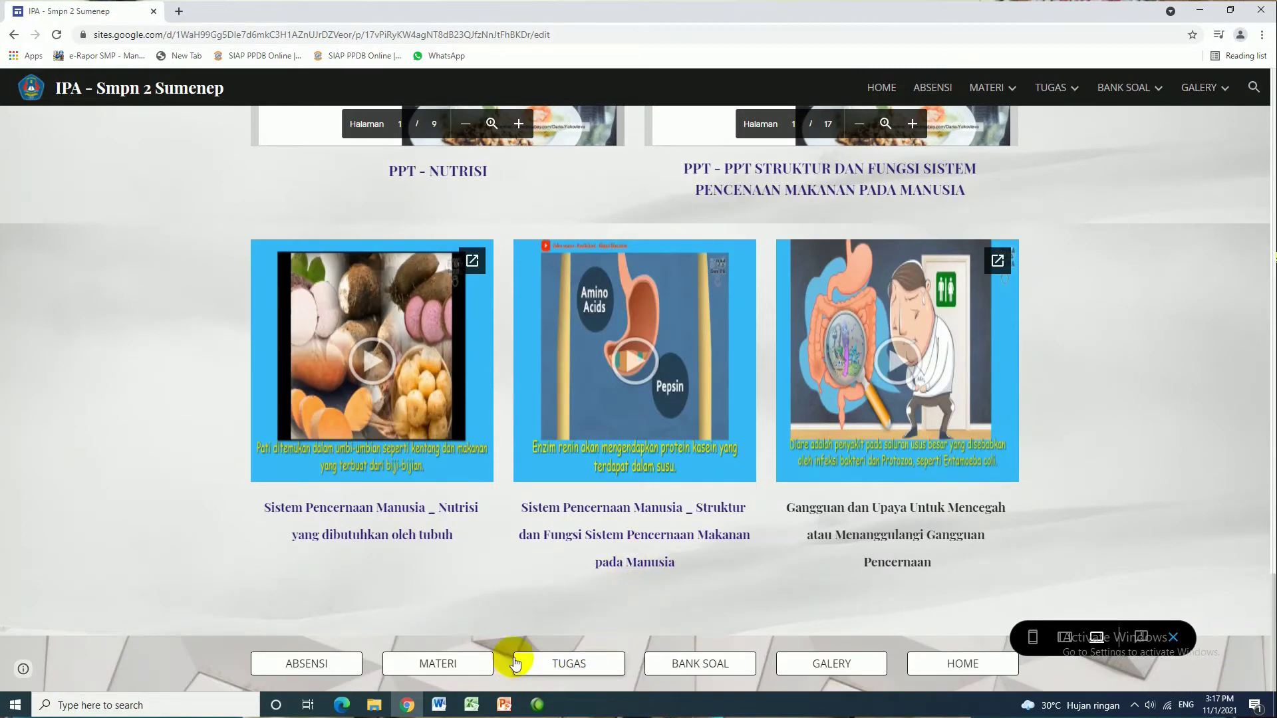
Open the Kelas 8 page under Tugas and view its Modul 1 assignments.
click(549, 664)
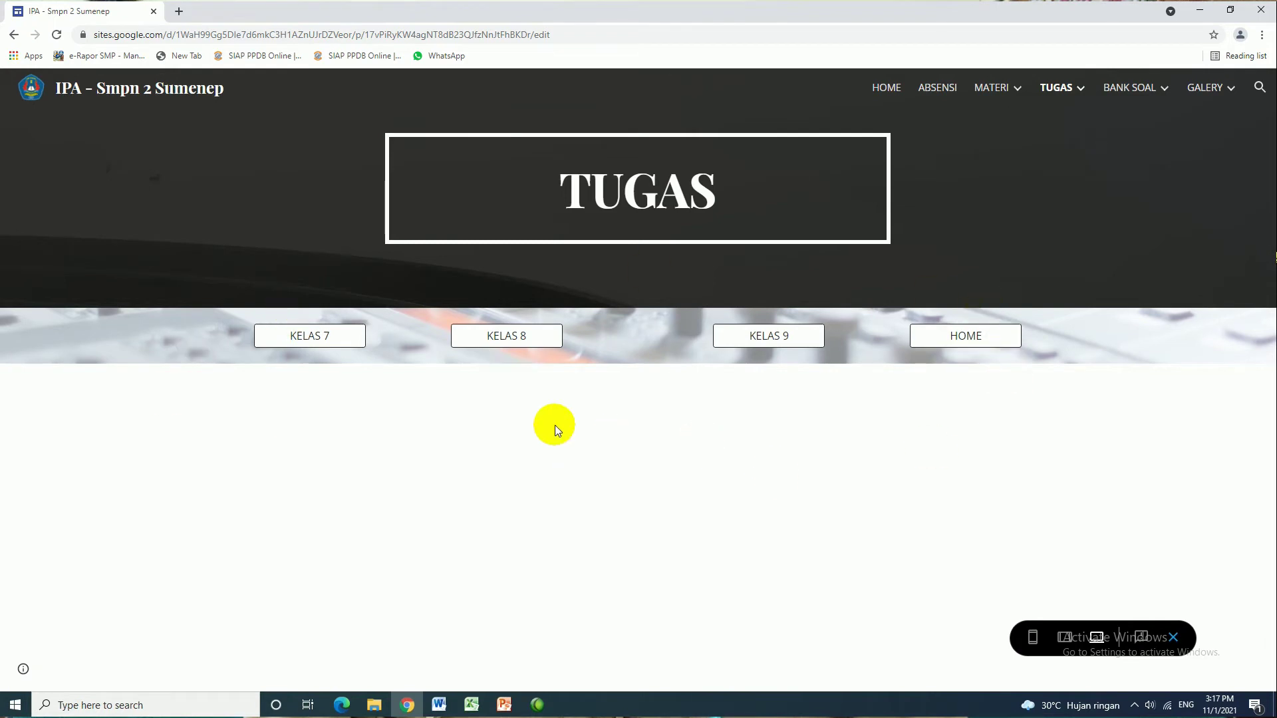
click(525, 334)
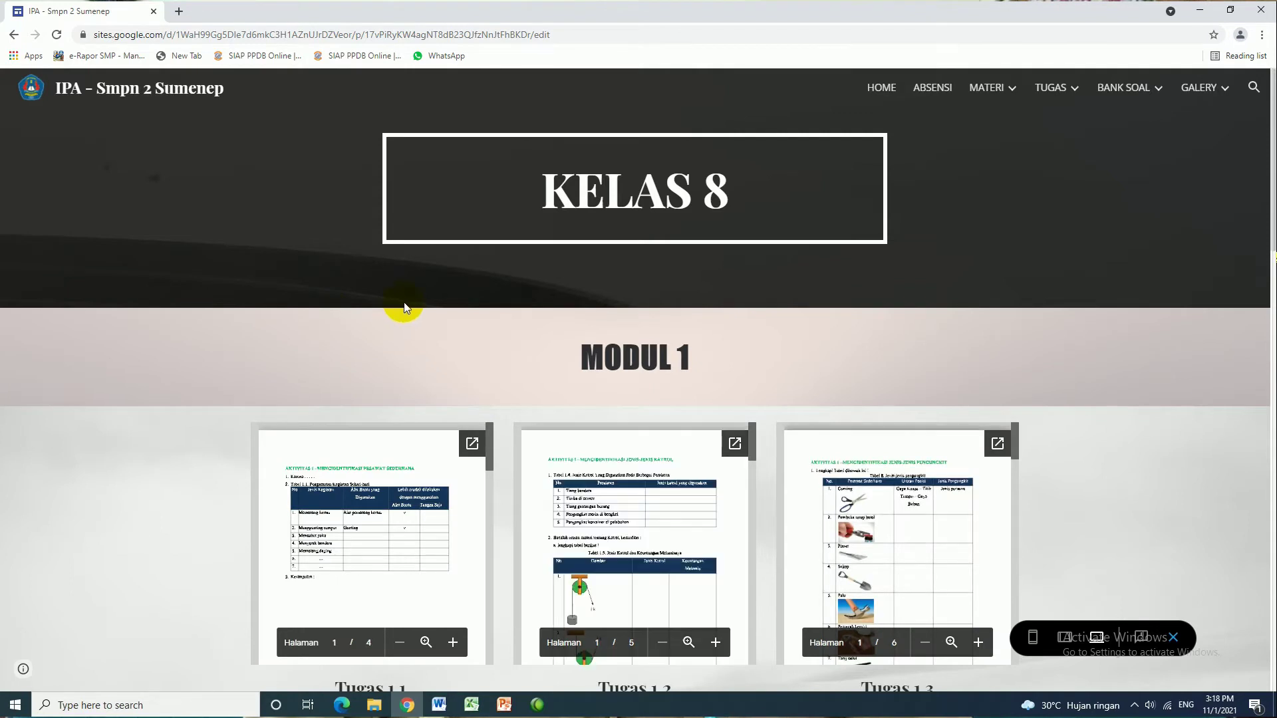
scroll(436, 288, down, 2)
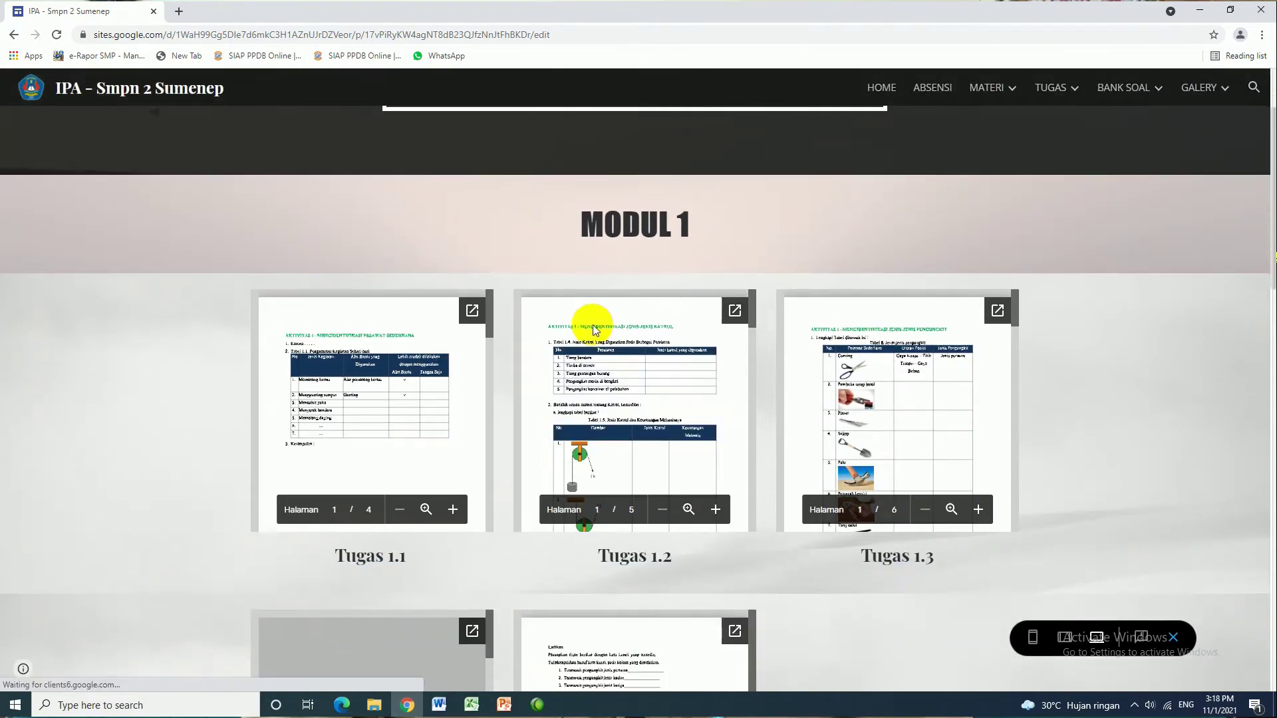
scroll(359, 395, down, 1)
scroll(376, 410, up, 1)
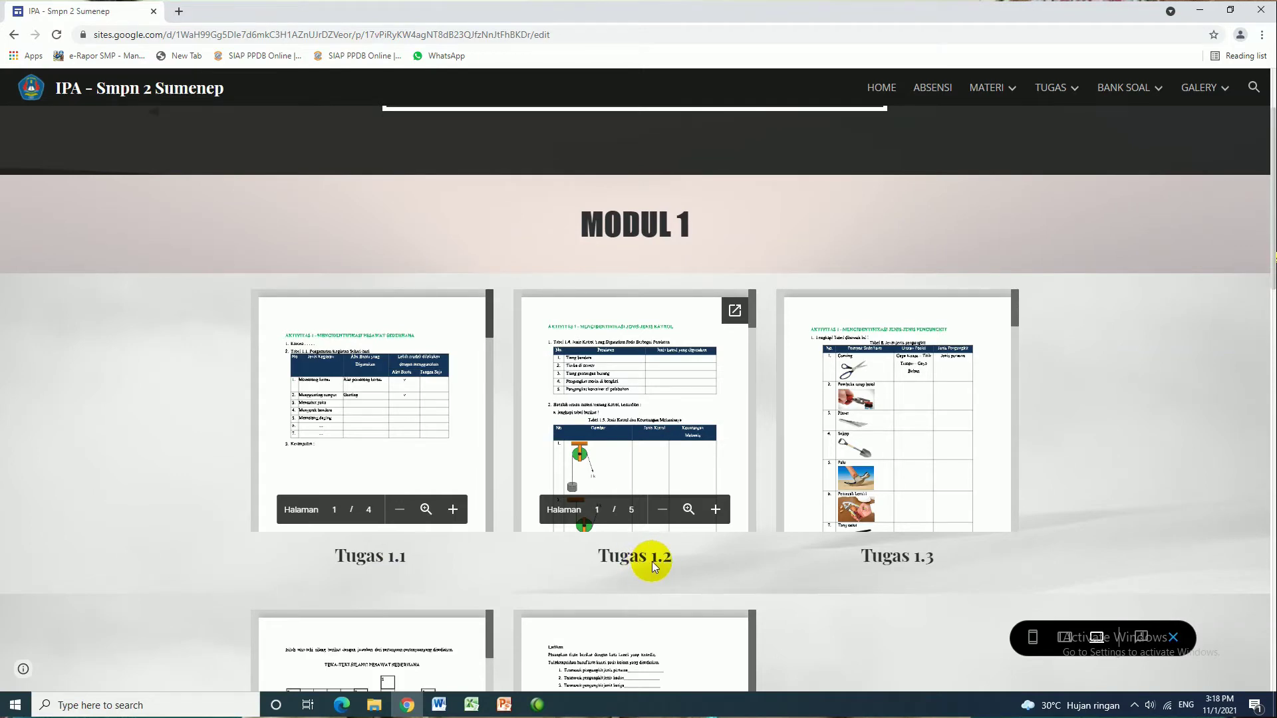
Browse the embedded Tugas 1.2, Tugas 1.3, Tugas 1.4 a and Tugas 1.4 b documents.
scroll(632, 425, down, 5)
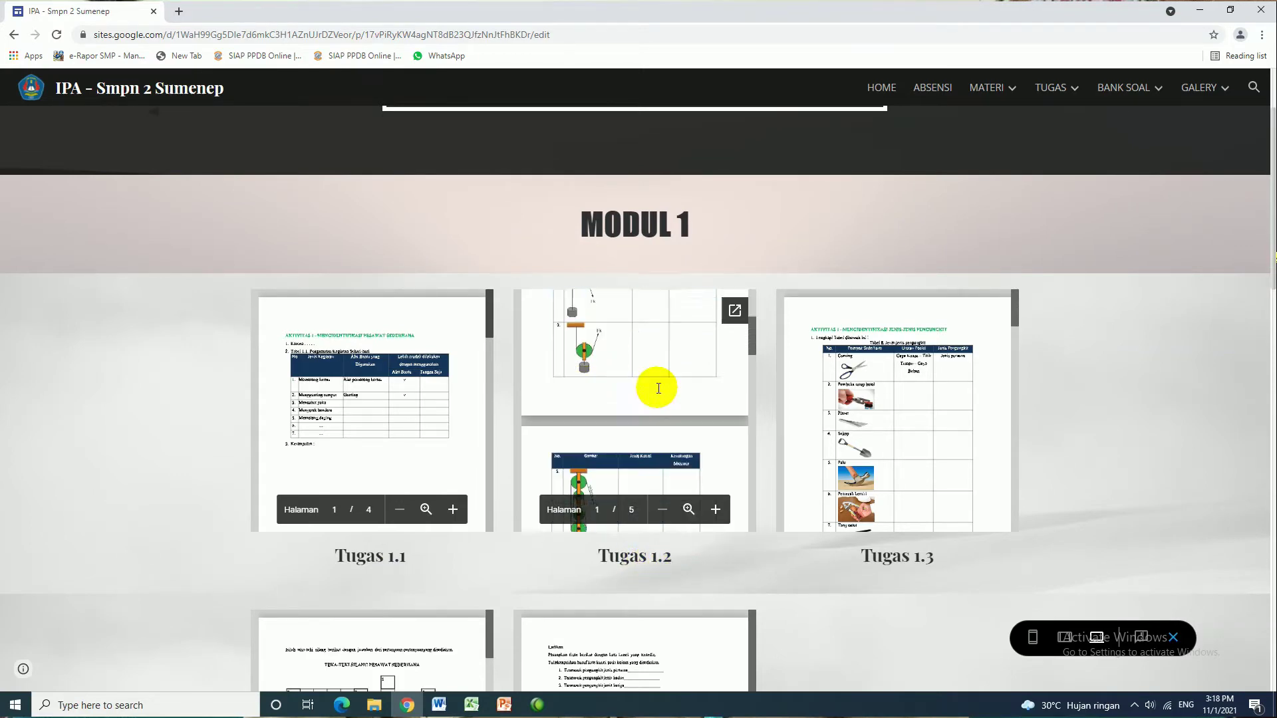
scroll(1100, 457, down, 3)
scroll(892, 332, down, 3)
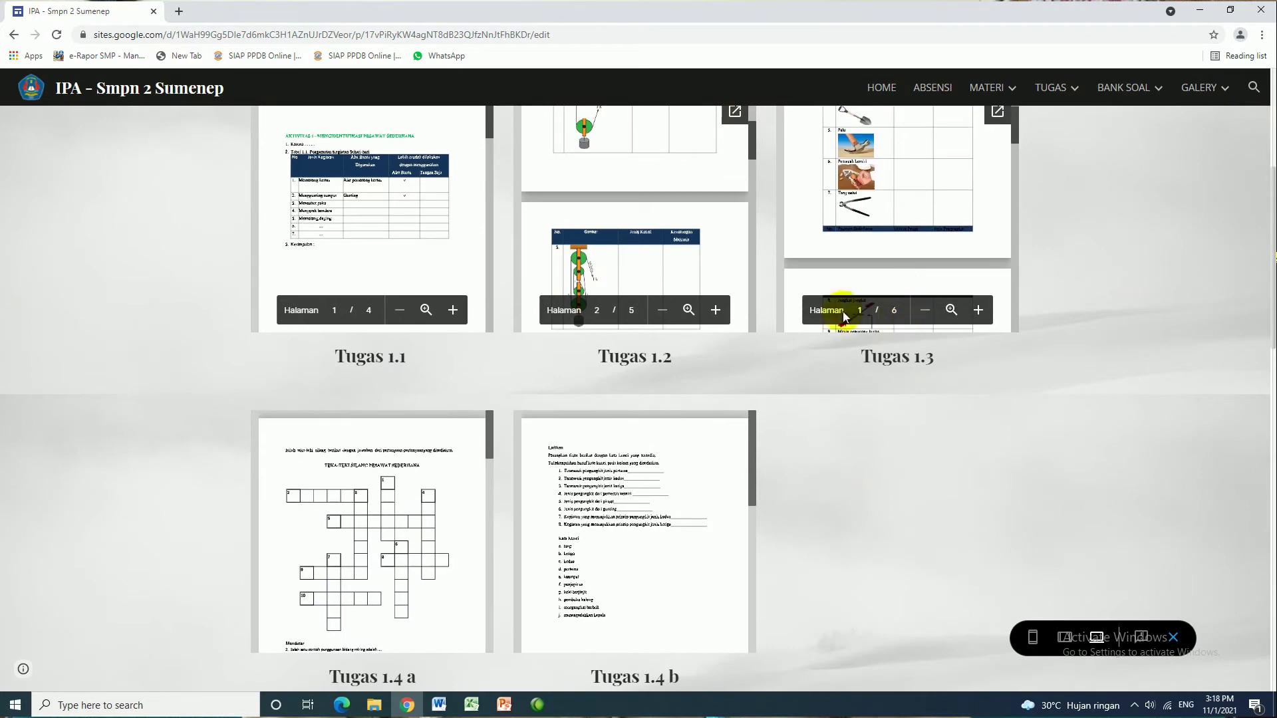
scroll(433, 513, down, 4)
scroll(696, 592, down, 8)
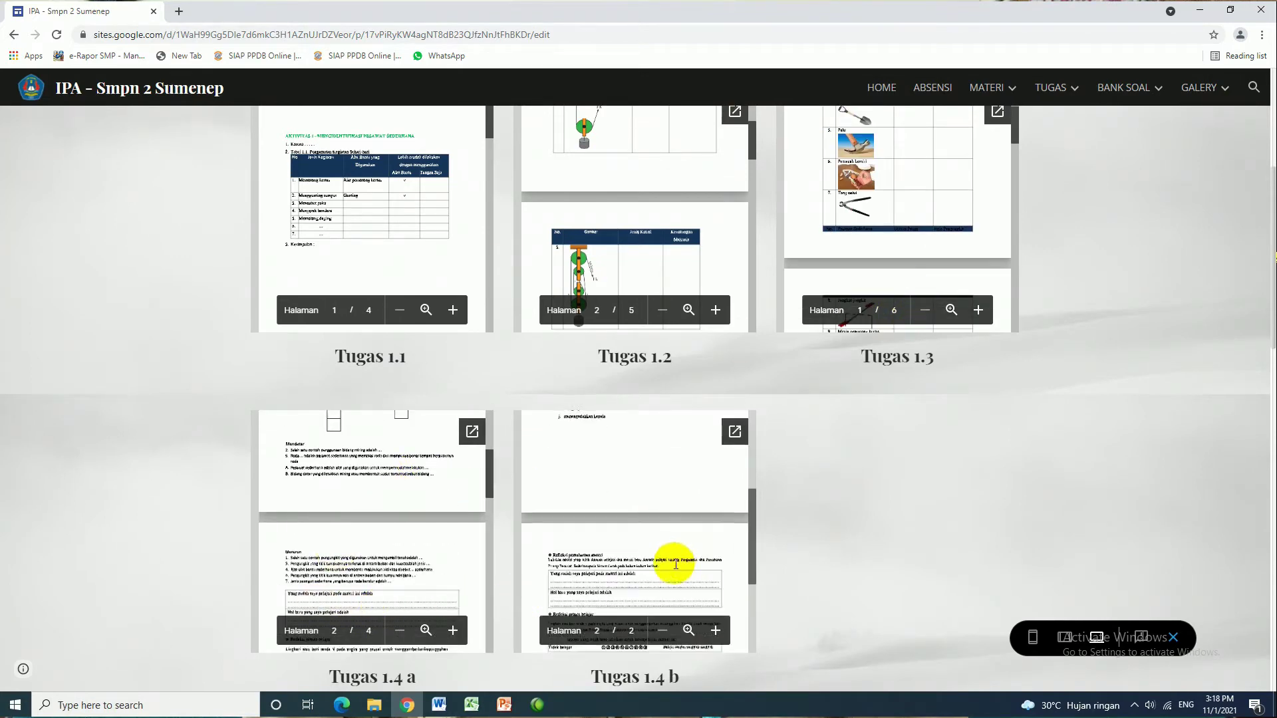
View the Tugas 2.1 and Tugas 2.2 documents in the Modul 2 section of the assignments page.
scroll(965, 500, down, 3)
scroll(998, 432, down, 3)
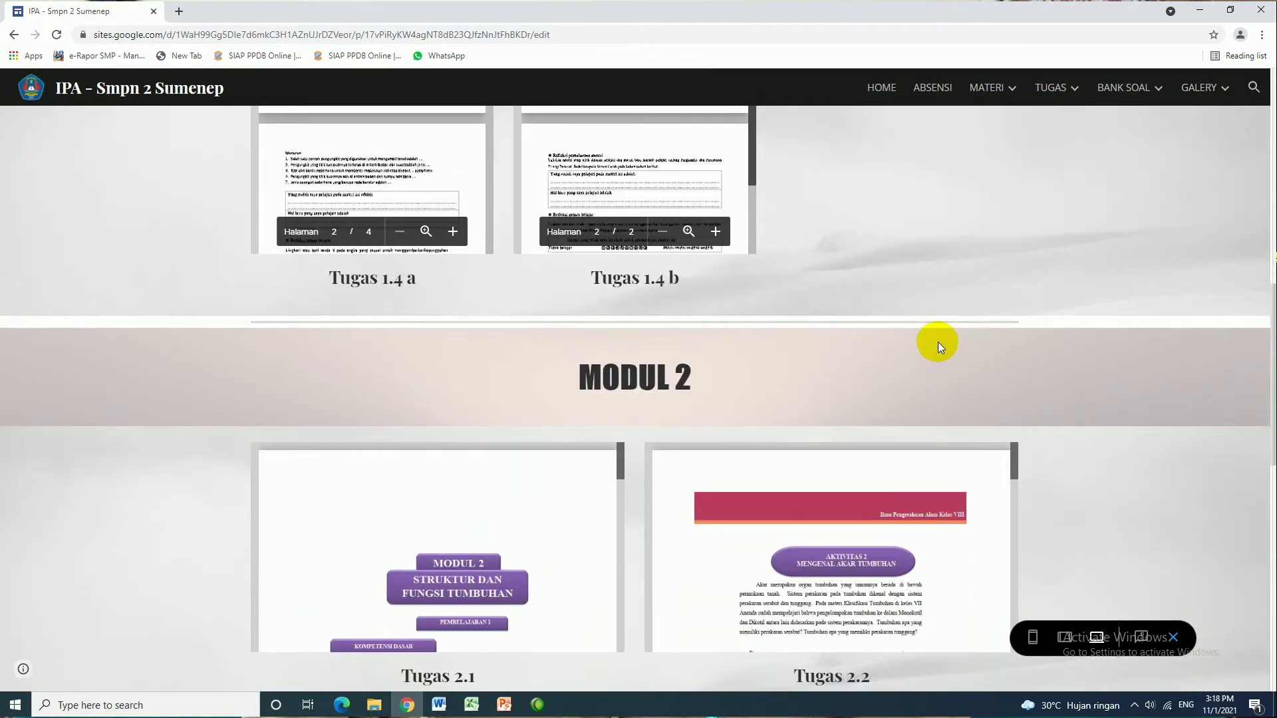
scroll(569, 292, down, 2)
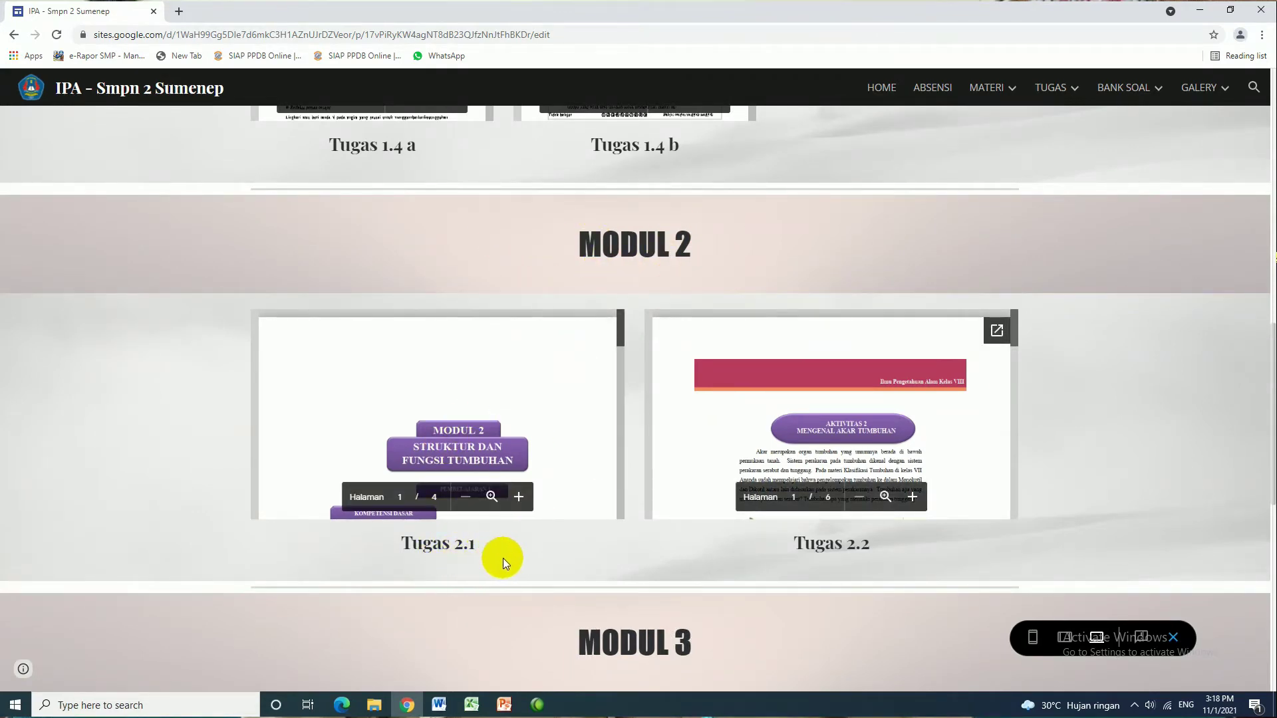
scroll(1052, 456, down, 2)
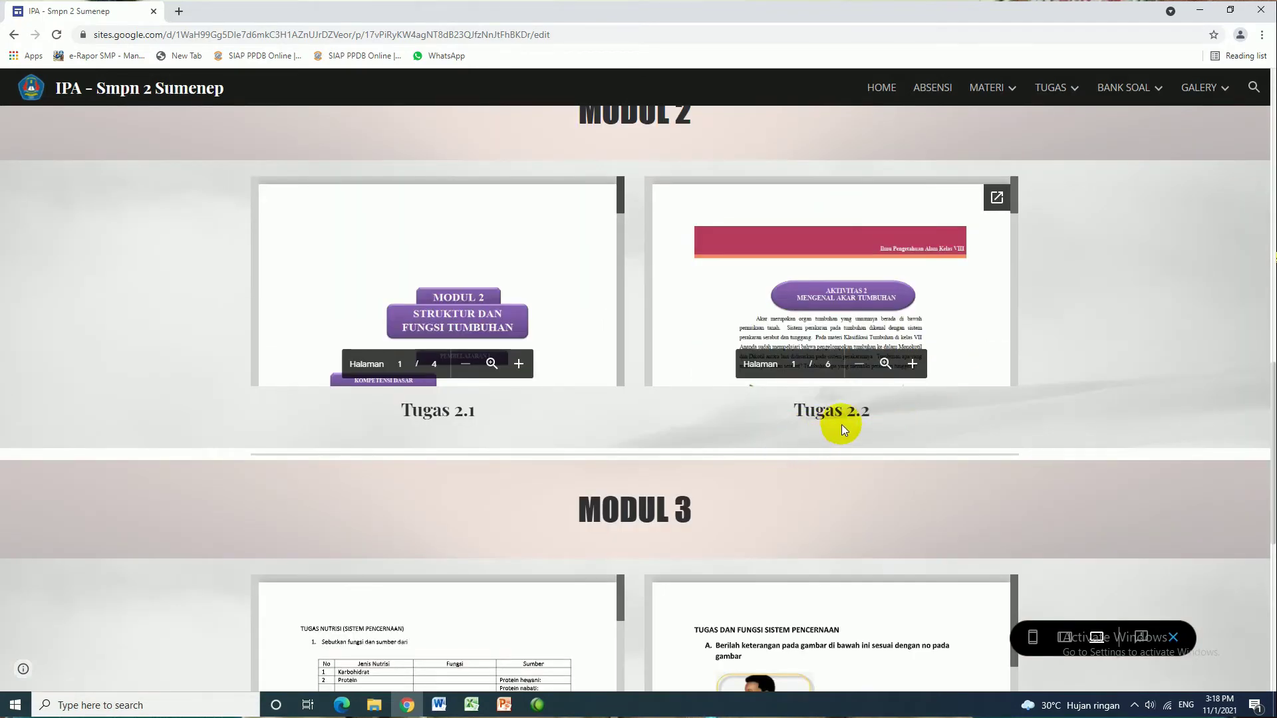
Browse the Tugas 3.1 to Tugas 3.4 assignments in the Modul 3 section down to the end of the page.
scroll(712, 481, down, 2)
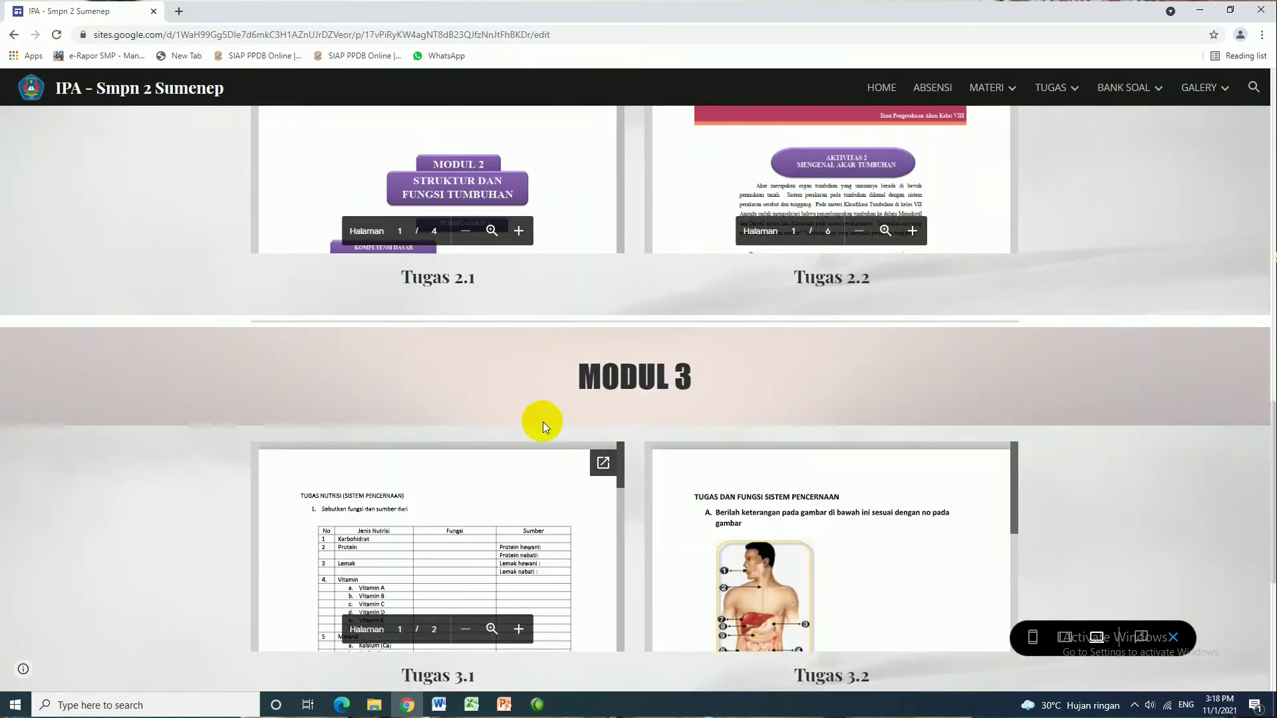
scroll(465, 413, down, 2)
scroll(313, 400, down, 2)
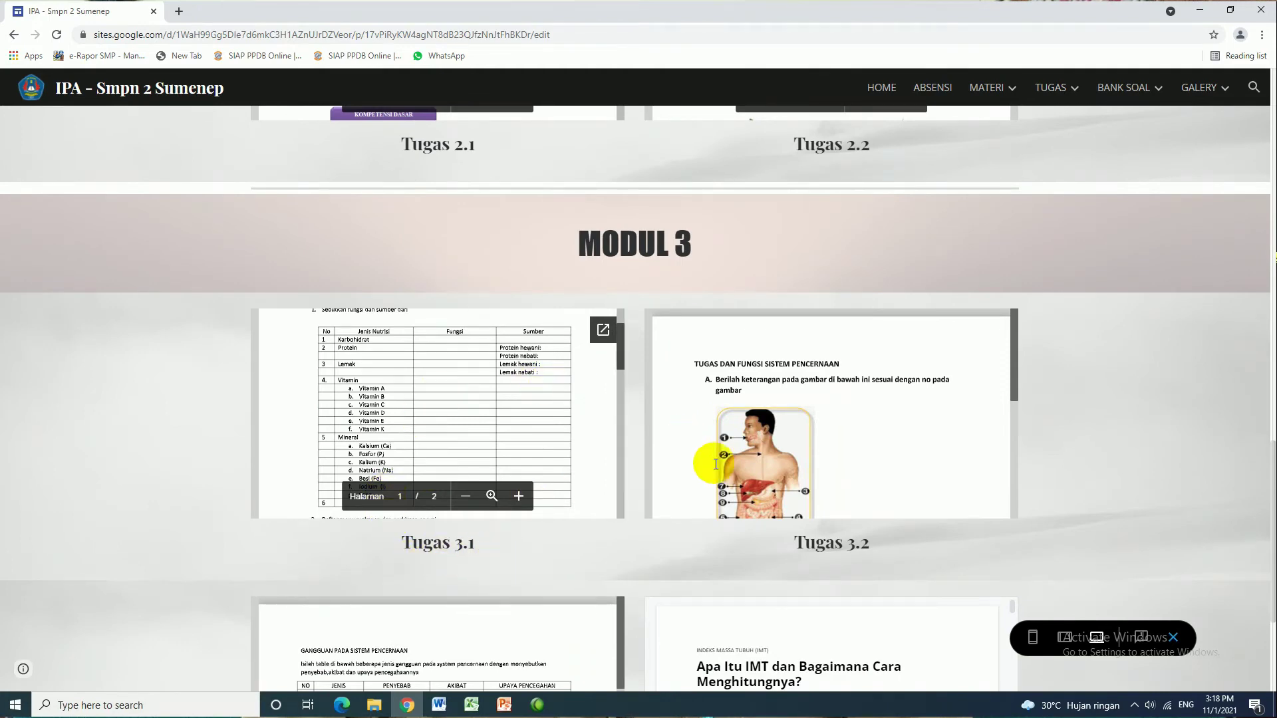
scroll(605, 507, down, 4)
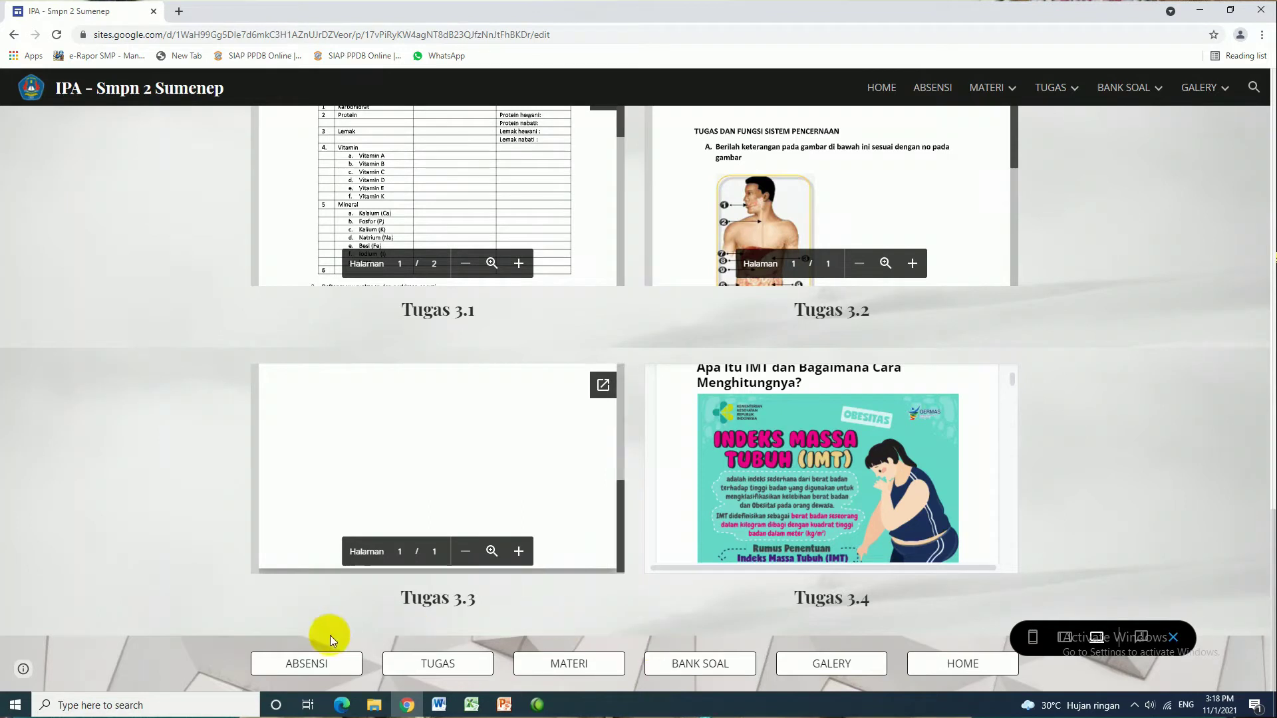
Open the Kelas 9 page under Galery and advance through the classroom photos dated 25 Oktober 2021 to the third one.
click(810, 649)
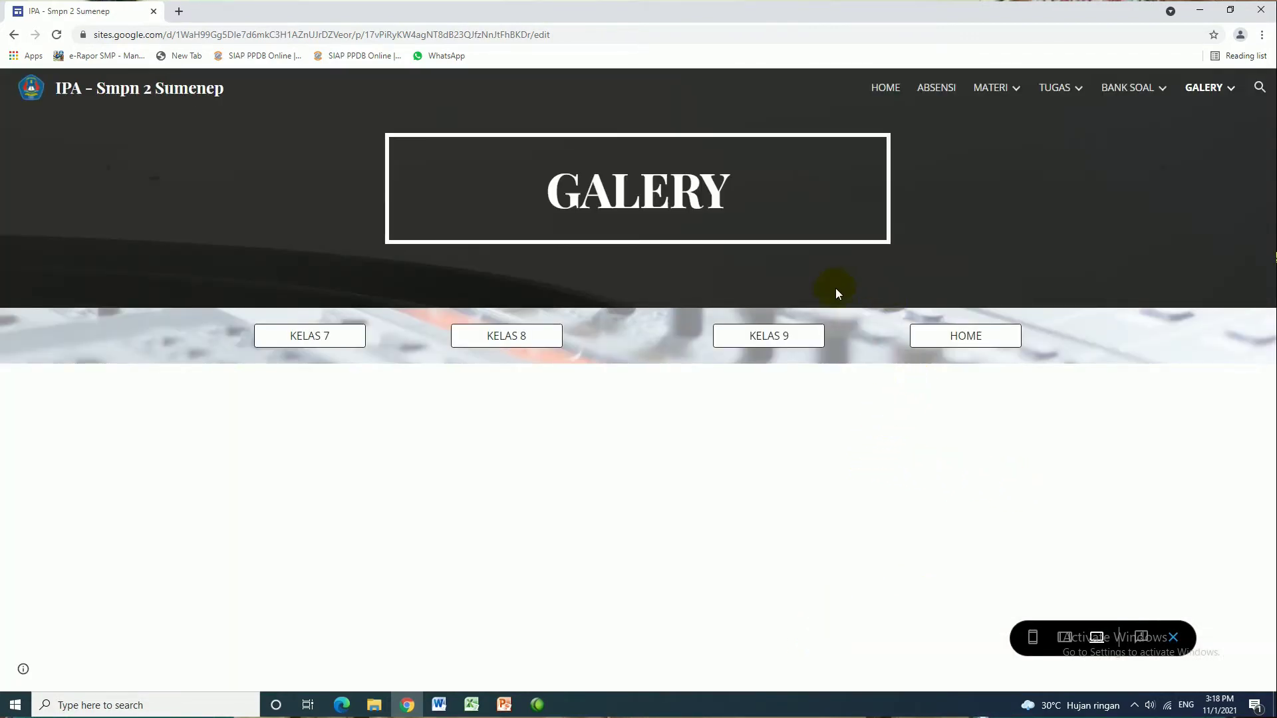
click(743, 341)
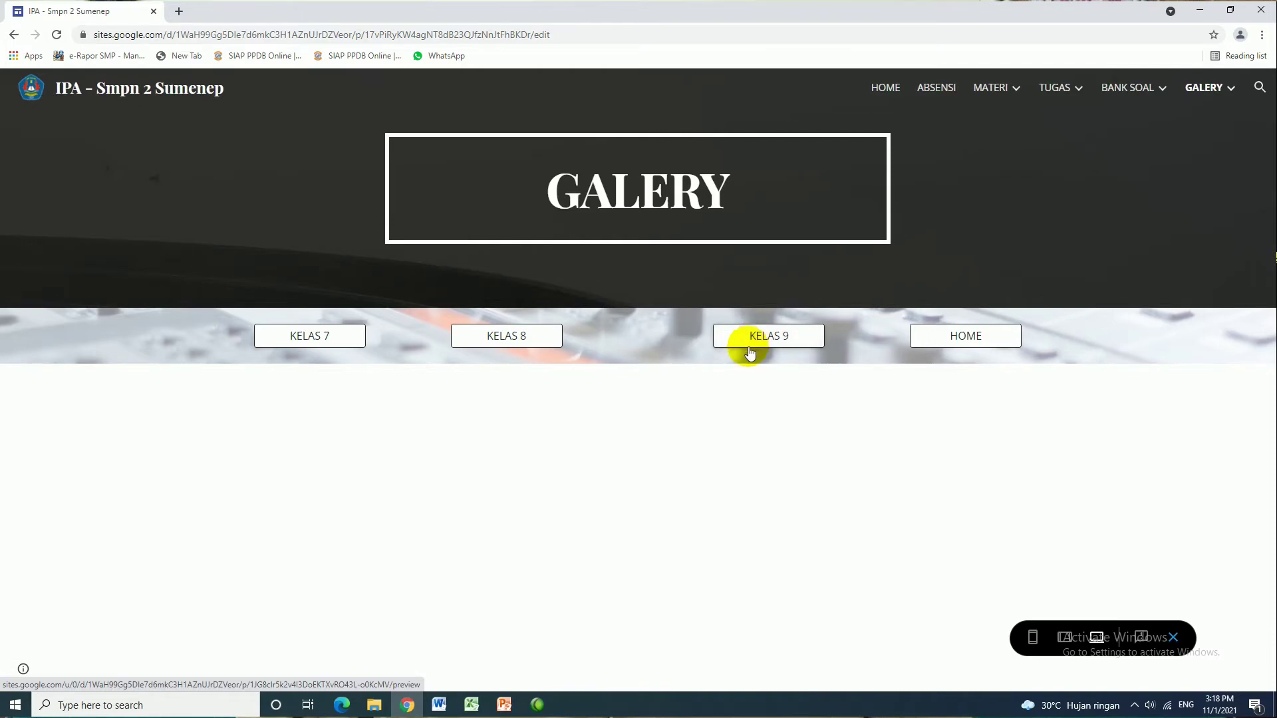
scroll(286, 392, down, 1)
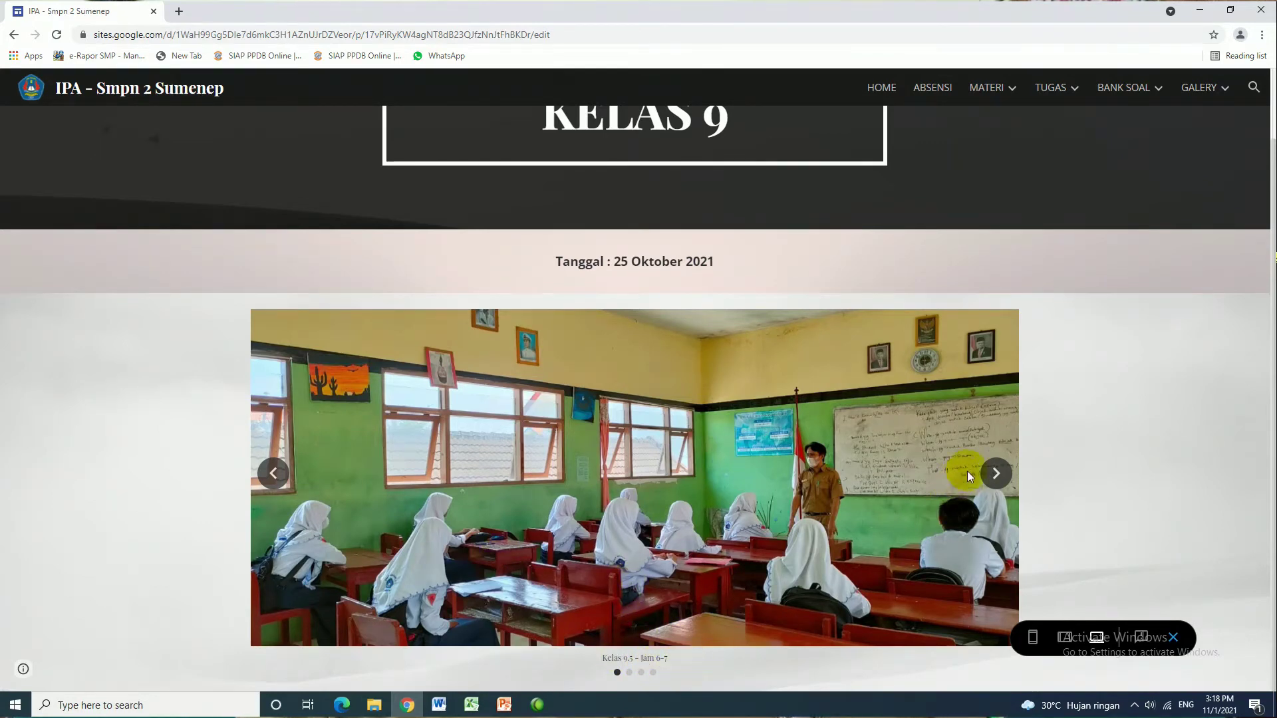
click(995, 475)
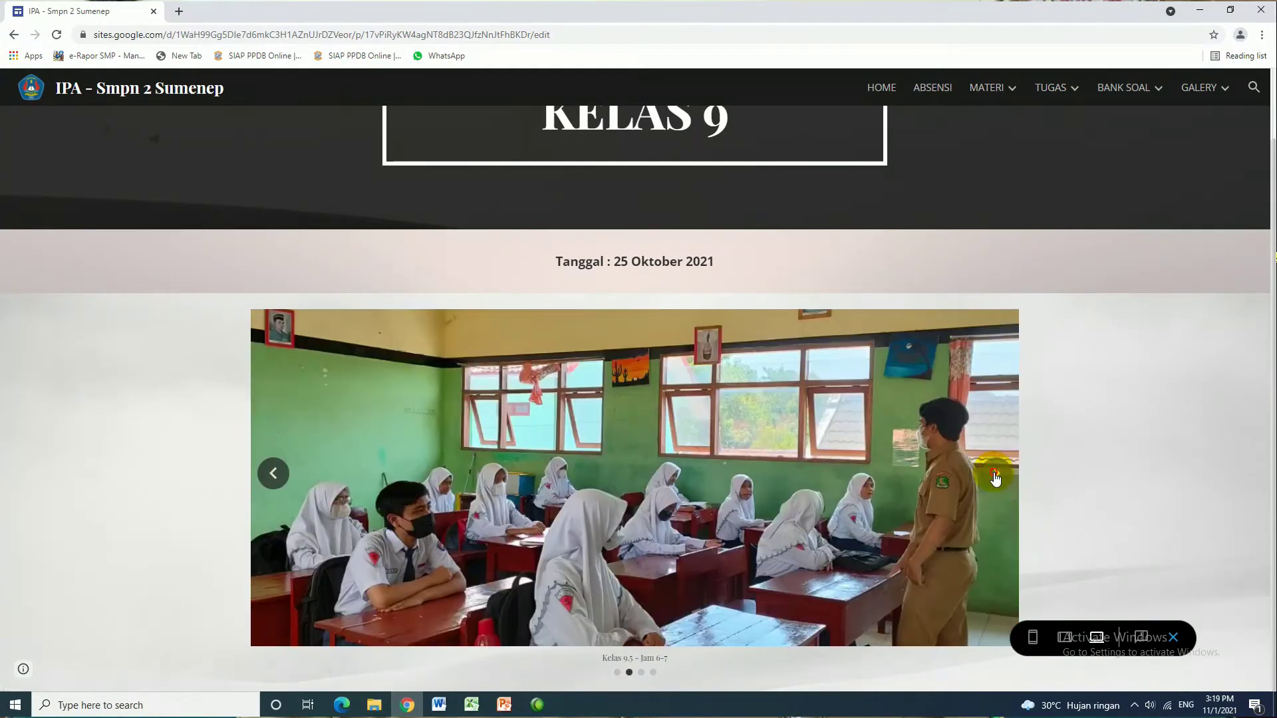
click(995, 474)
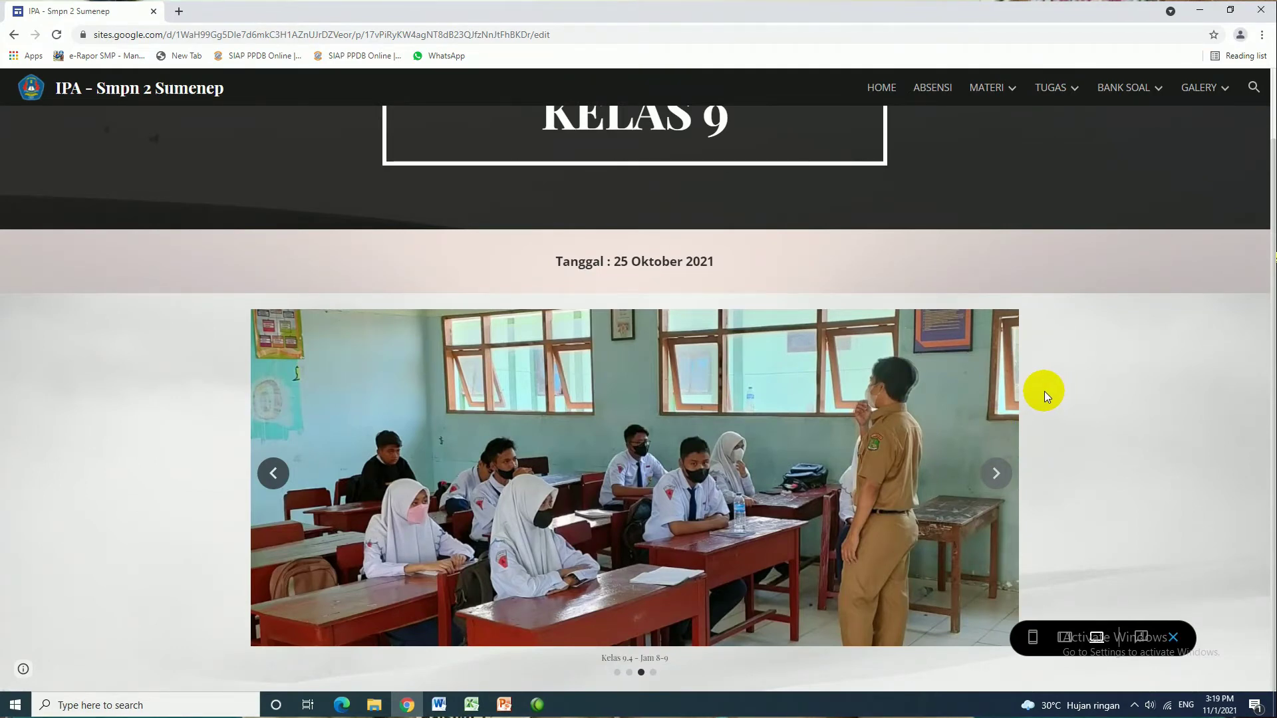
Return to the start of the Kelas 9 gallery page and exit the preview to the site editor.
scroll(1044, 391, up, 1)
click(1148, 70)
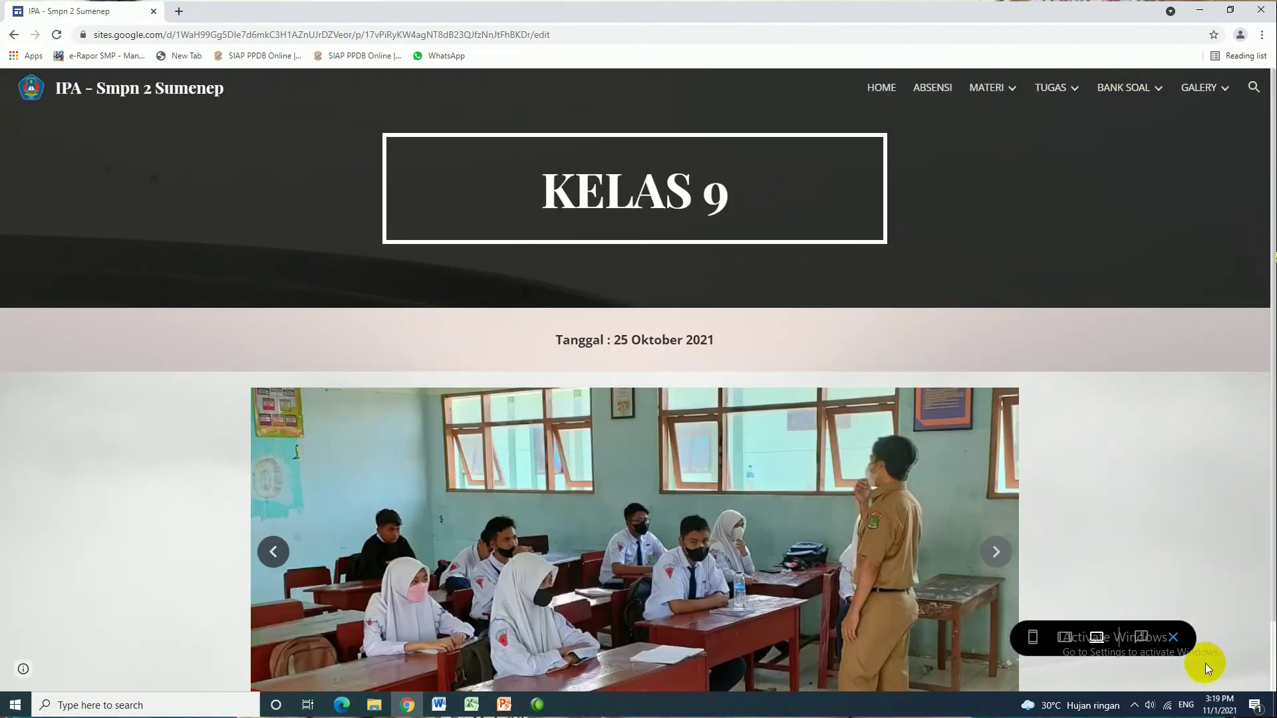
click(1175, 640)
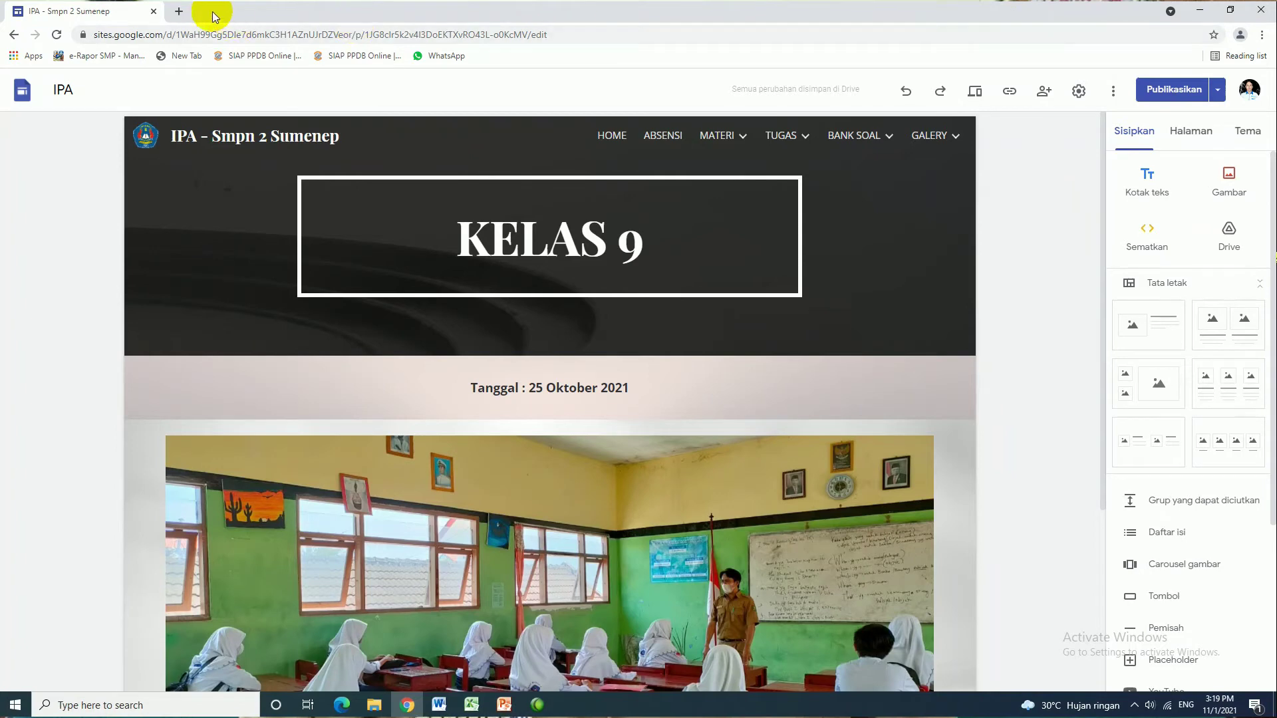
Open the Google Sites start page from the Google apps list in a new browser tab.
click(178, 11)
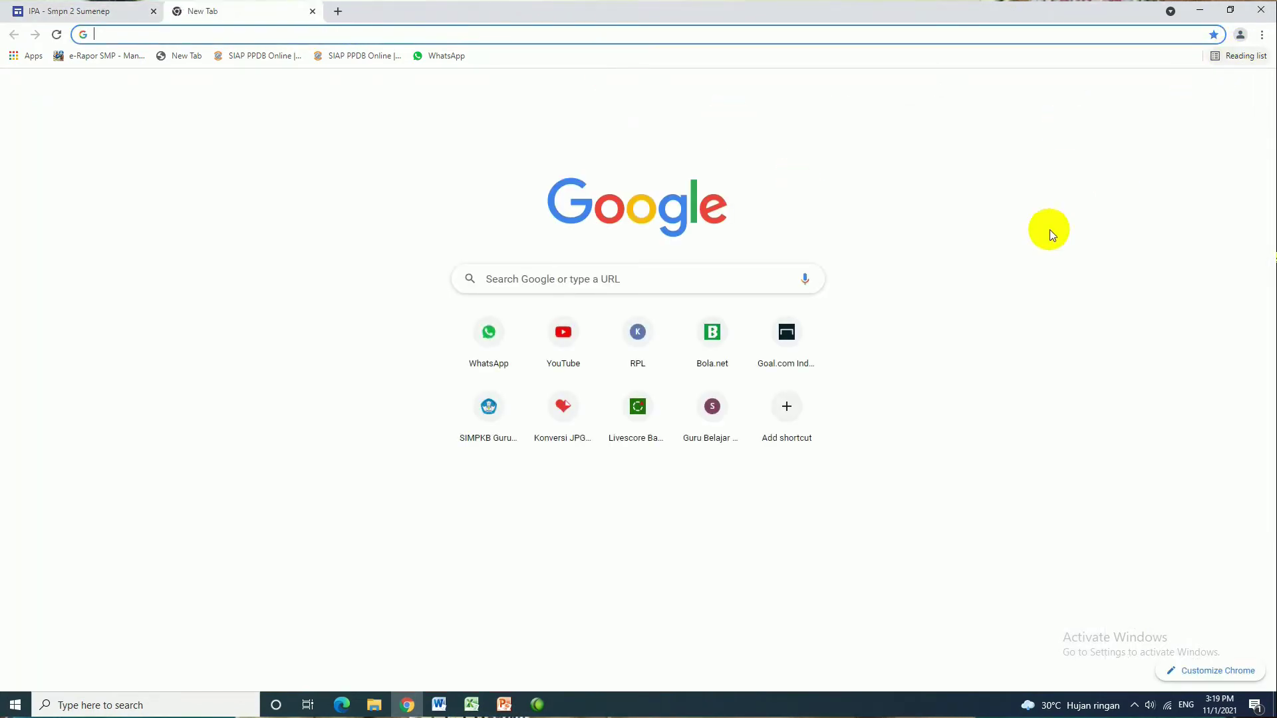
click(1222, 89)
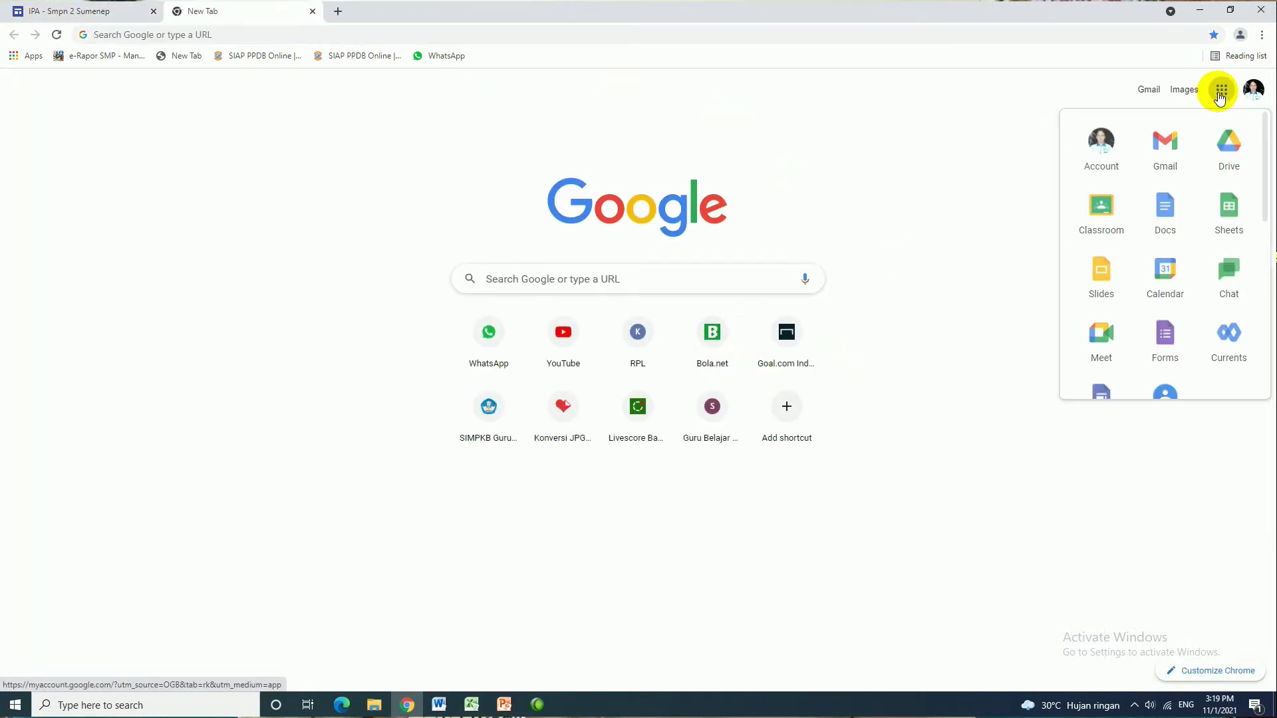
click(1172, 344)
scroll(1131, 342, down, 1)
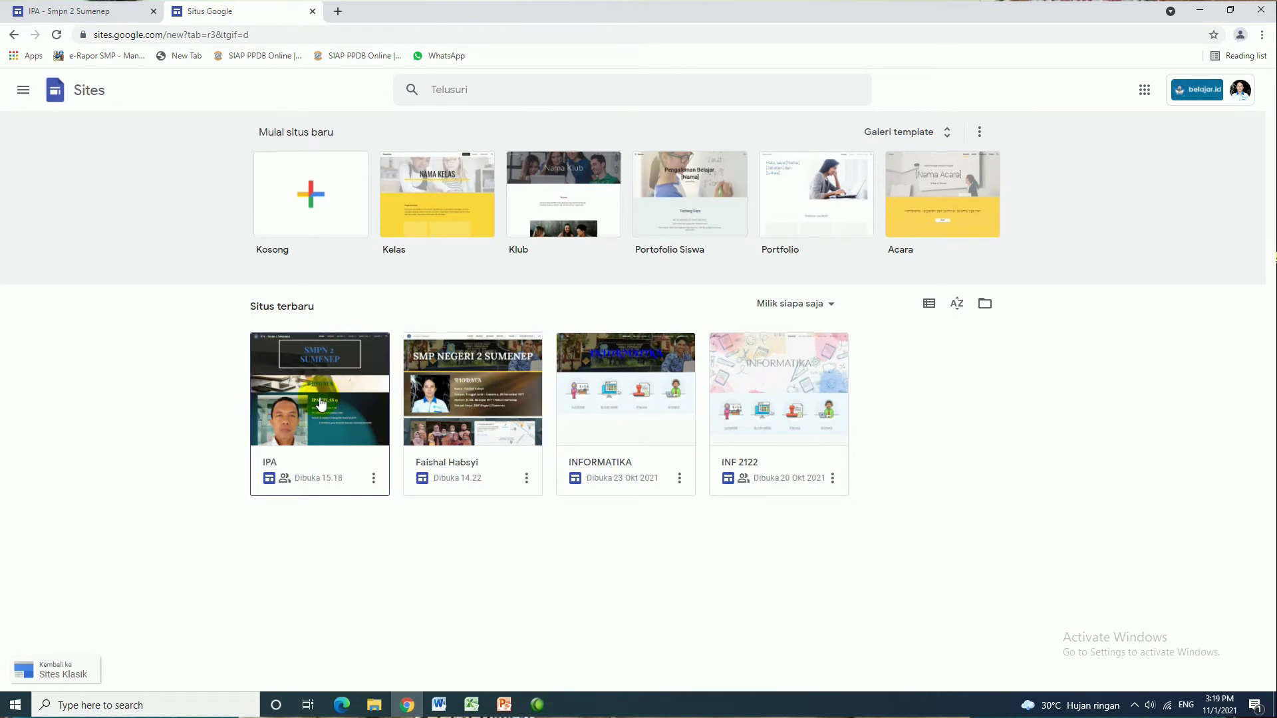
Open the recent SMP Negeri 2 Sumenep biodata site in preview and advance its home page photo carousel to the TIM SSC - IPA photo.
click(409, 357)
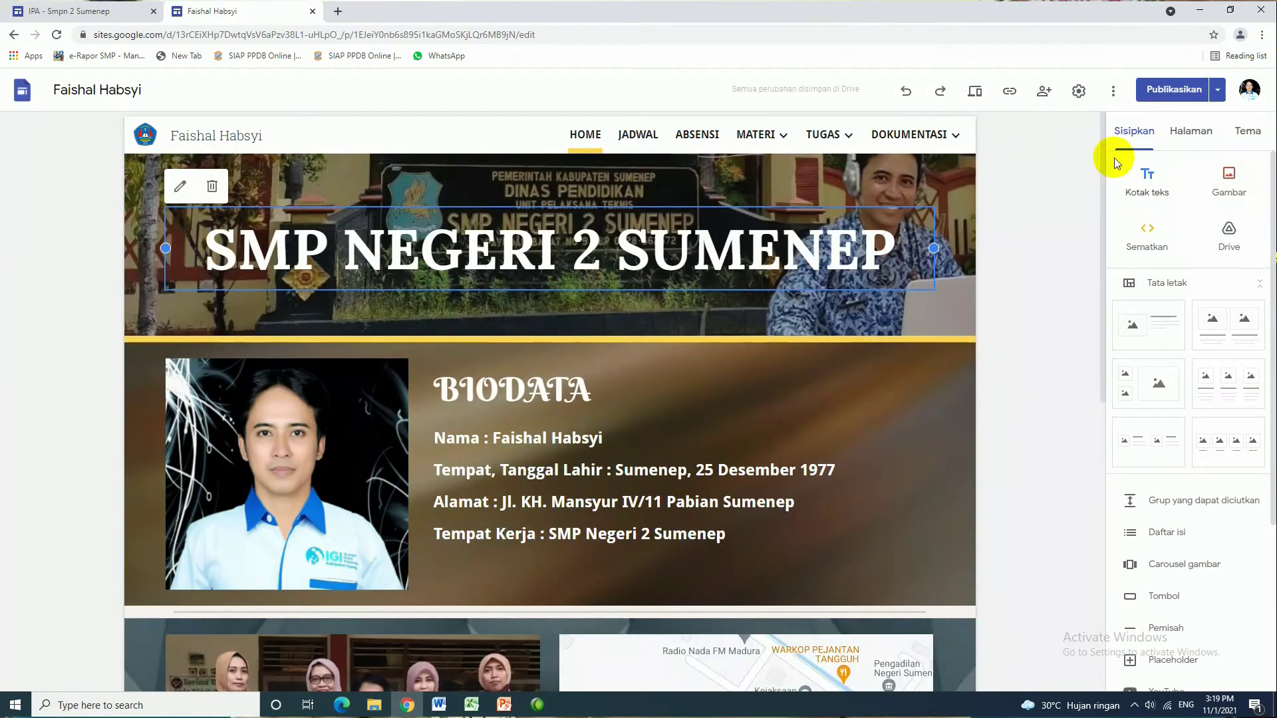
click(976, 99)
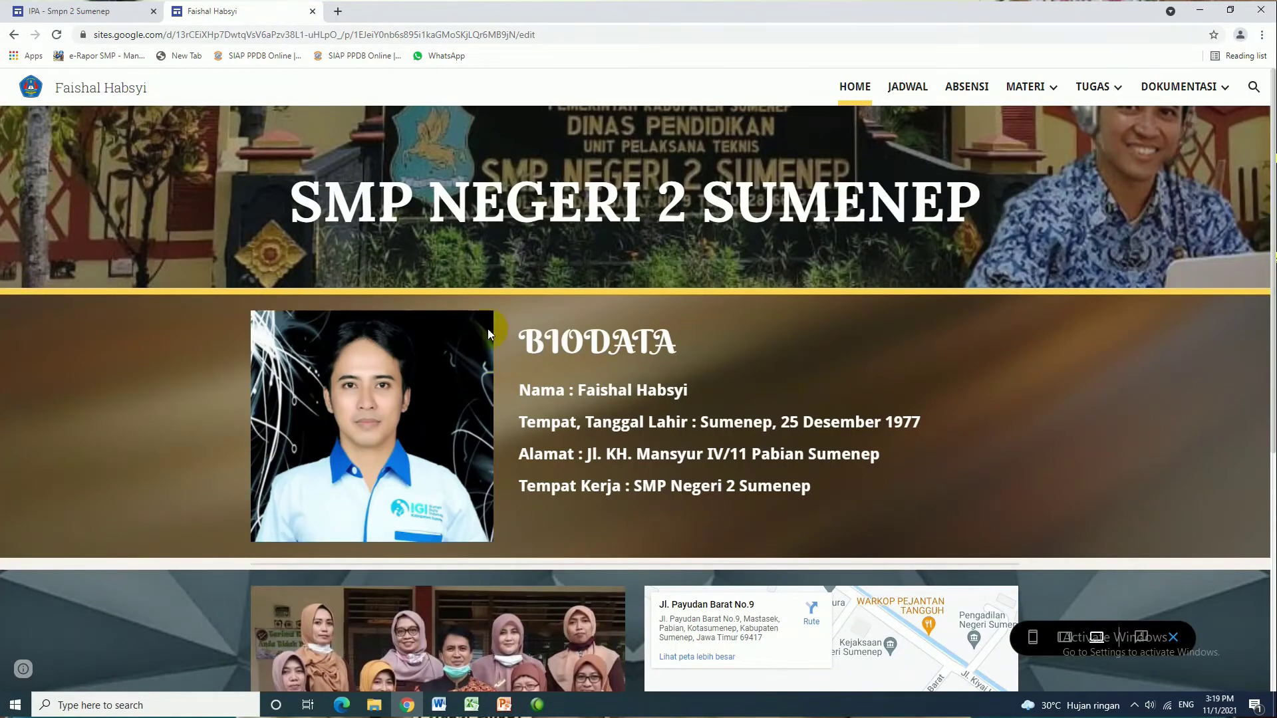
scroll(593, 357, down, 4)
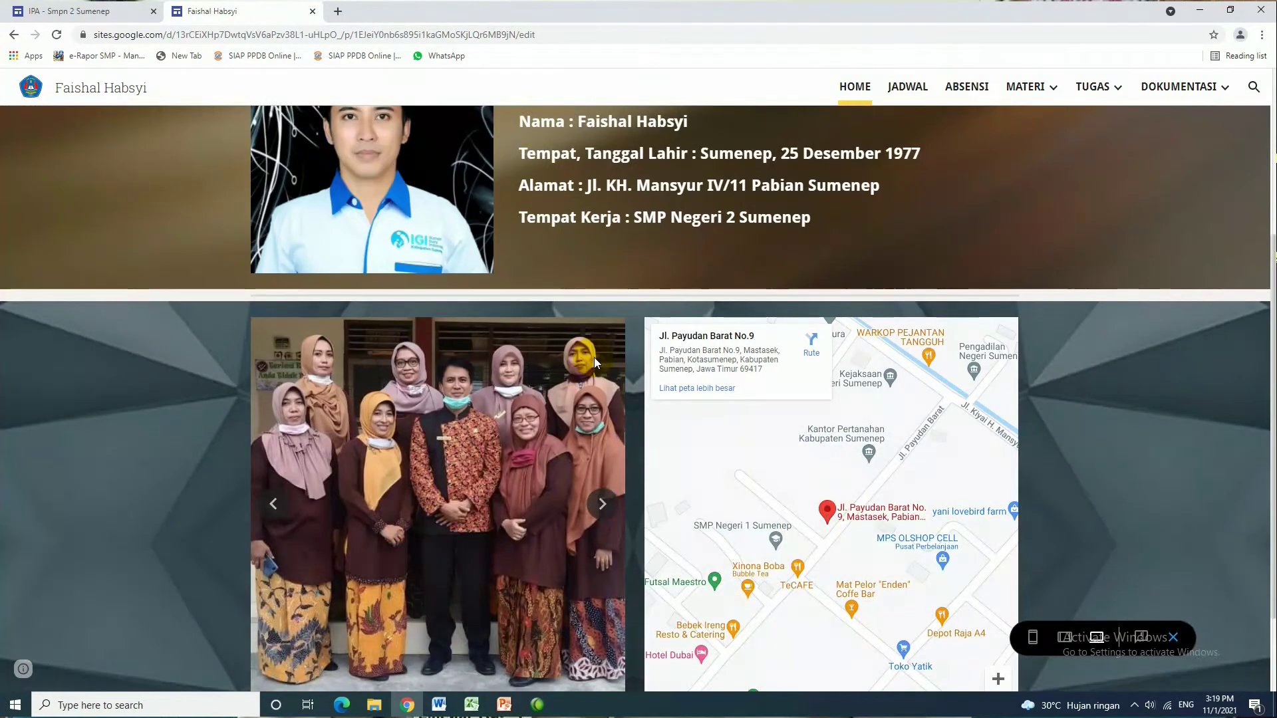
scroll(536, 353, down, 2)
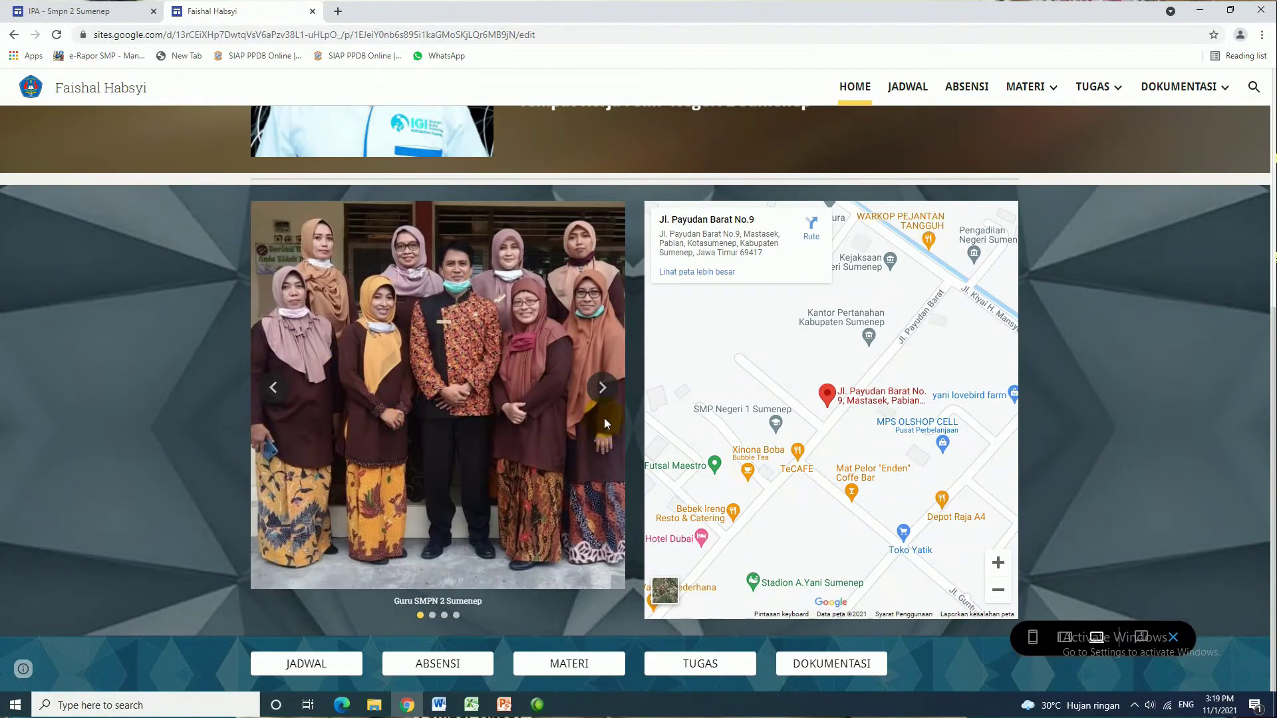
click(602, 389)
click(604, 391)
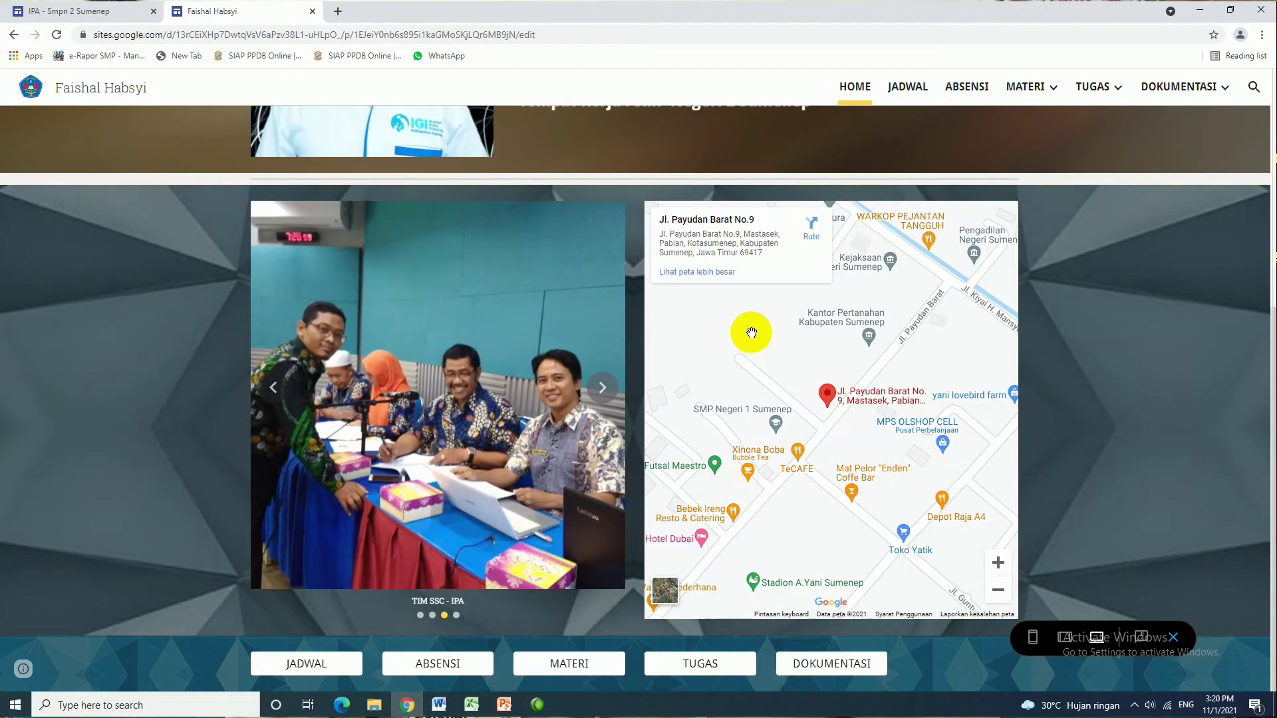
scroll(775, 333, up, 2)
scroll(763, 357, down, 2)
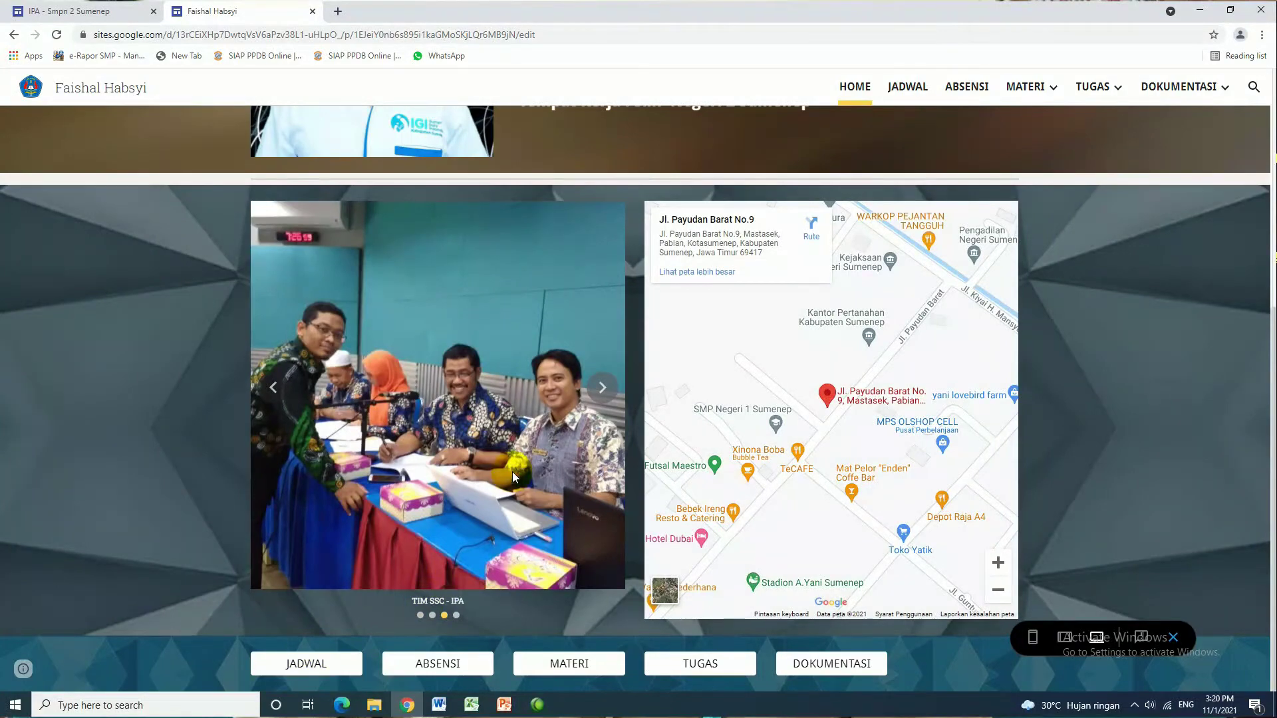
Open the Jadwal page and look through the embedded lesson timetable down to the subject code list.
scroll(512, 473, up, 5)
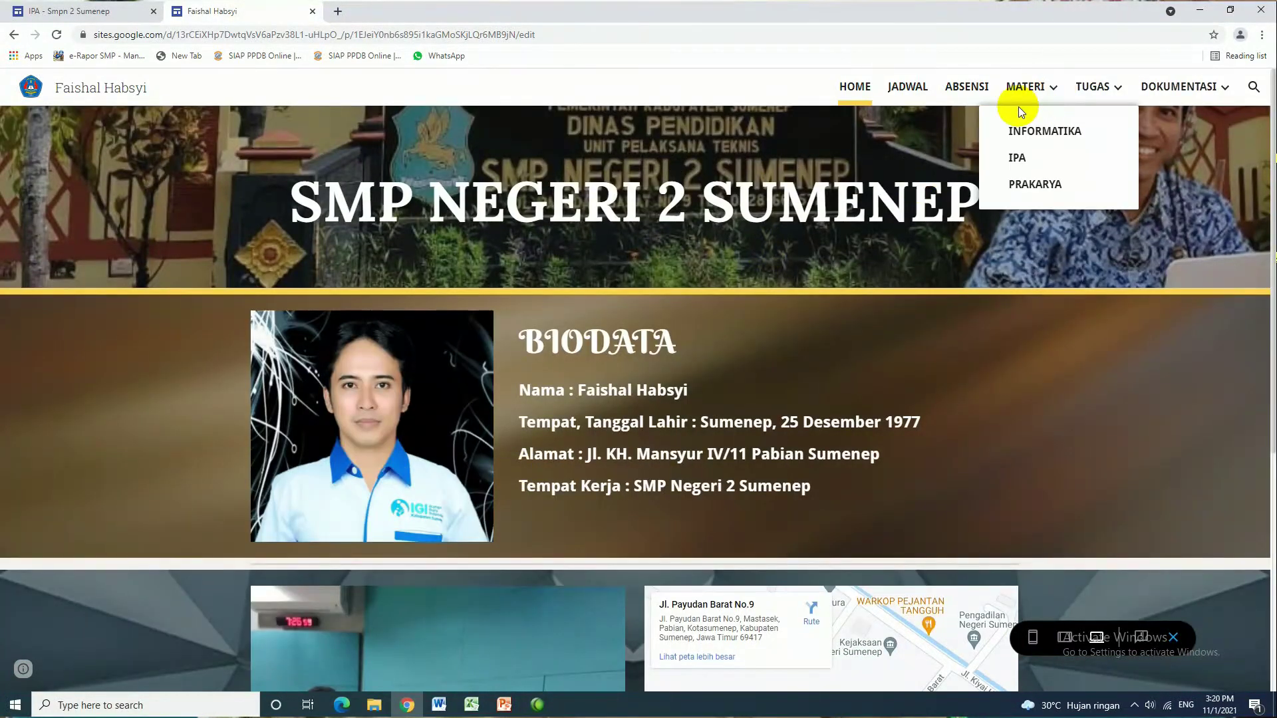
click(917, 91)
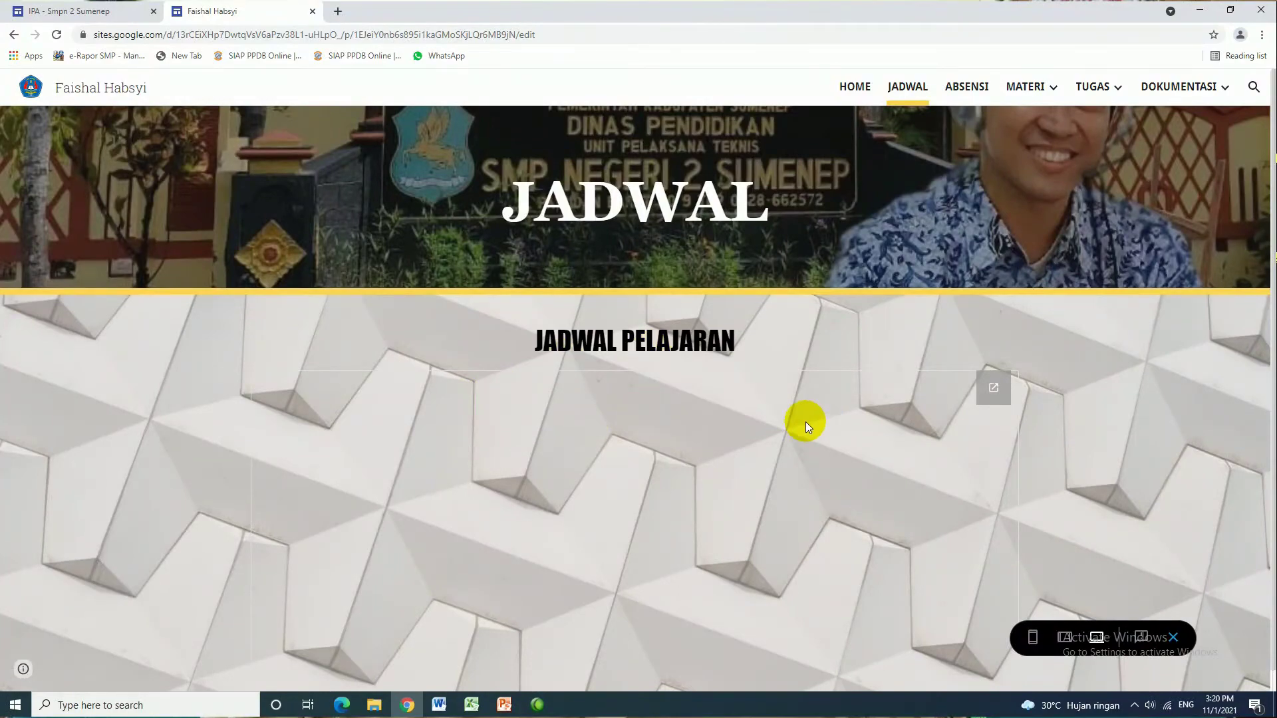
scroll(549, 469, down, 1)
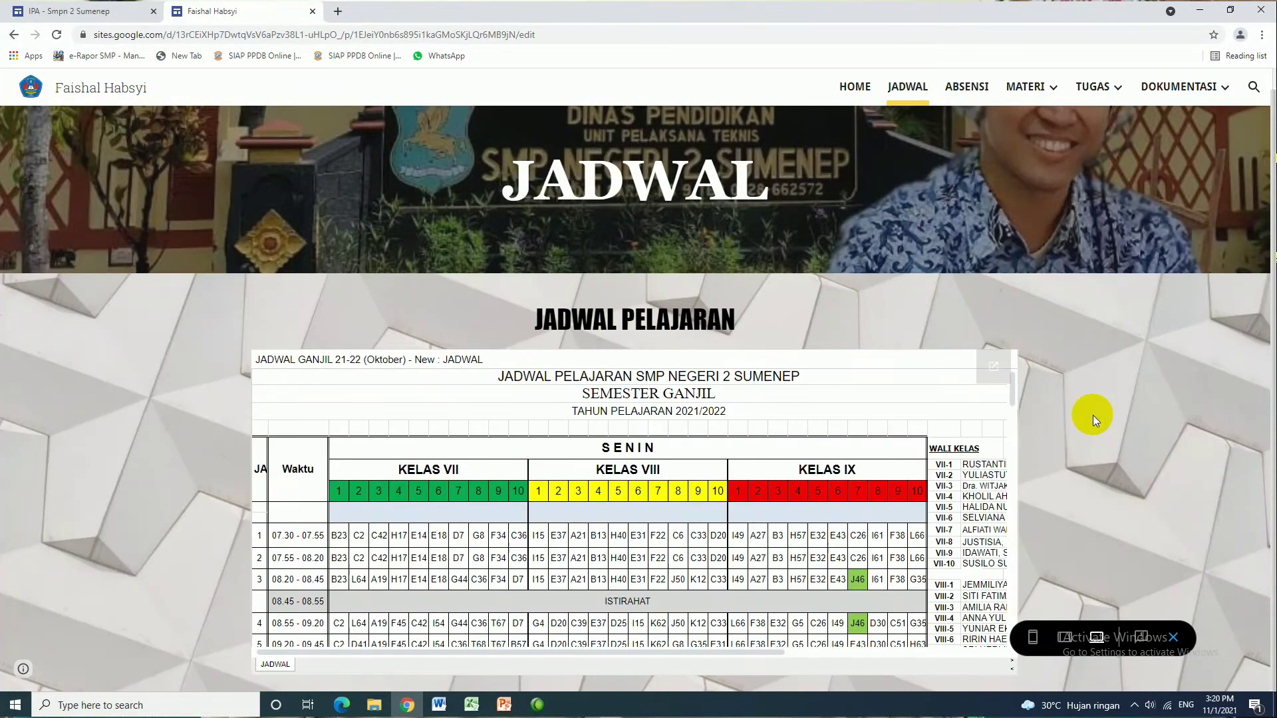
scroll(722, 490, down, 6)
scroll(724, 489, down, 3)
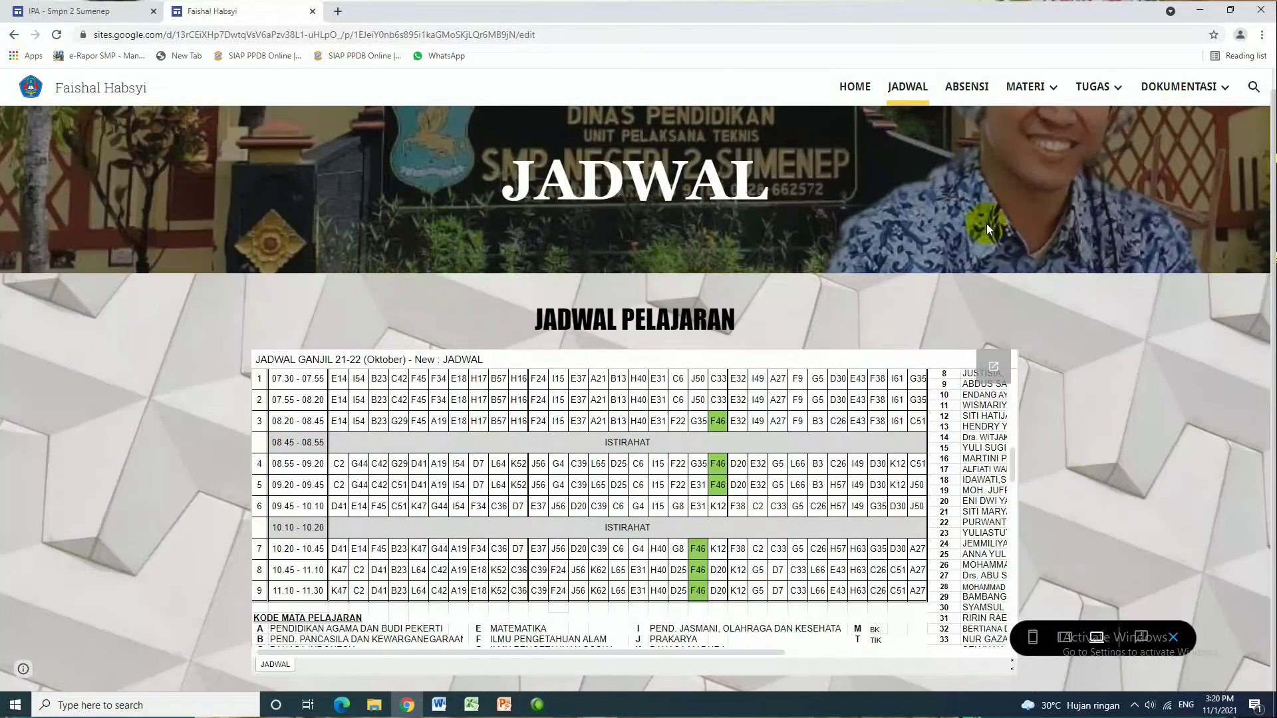
Open the Absensi page and look through the embedded attendance form down to its submit area.
click(966, 89)
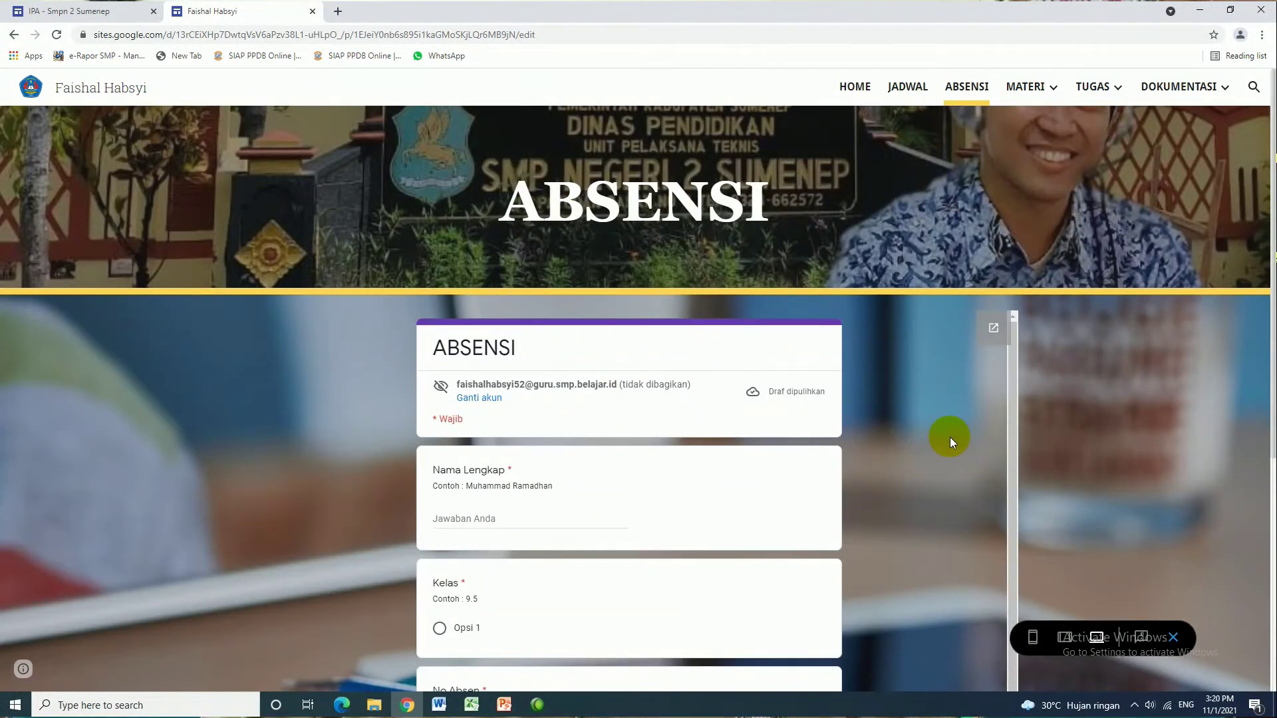
scroll(940, 433, down, 1)
scroll(1091, 446, down, 3)
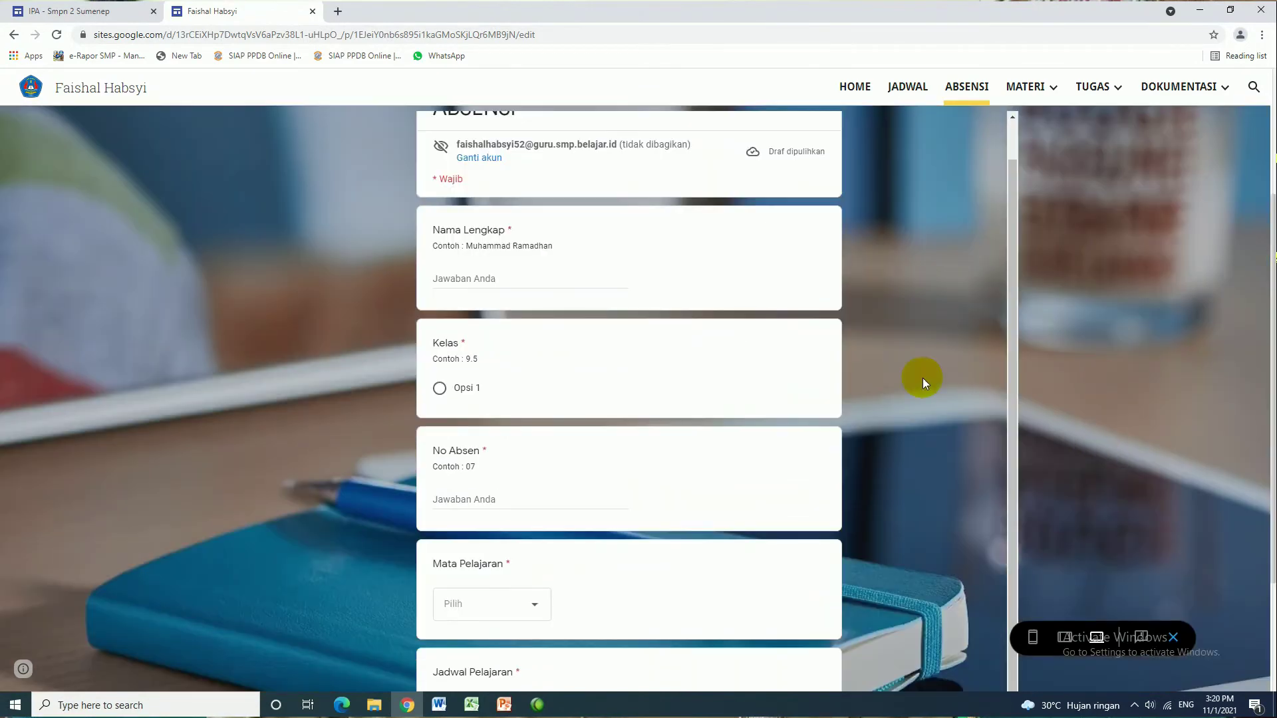
scroll(338, 345, up, 1)
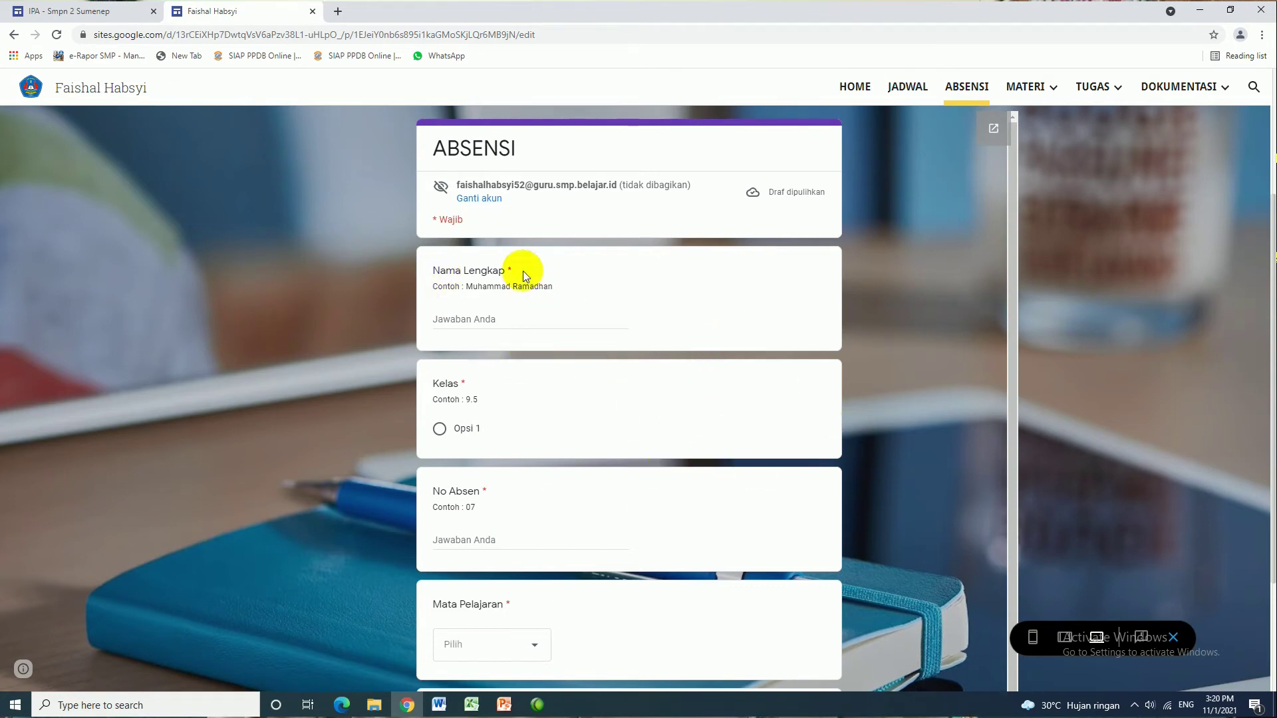
scroll(605, 286, down, 3)
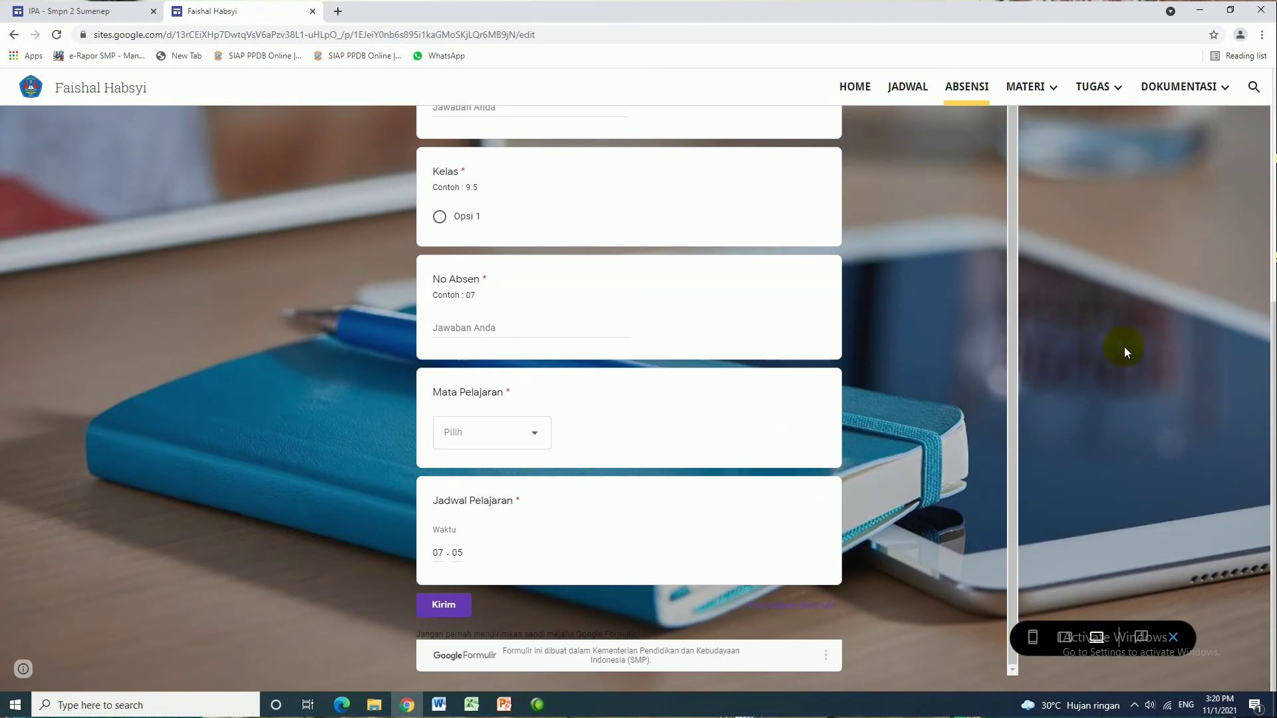
Open the Prakarya page under Materi, browse the embedded Kelas IX module to page 5 and return to the page header.
mouse_move(1045, 87)
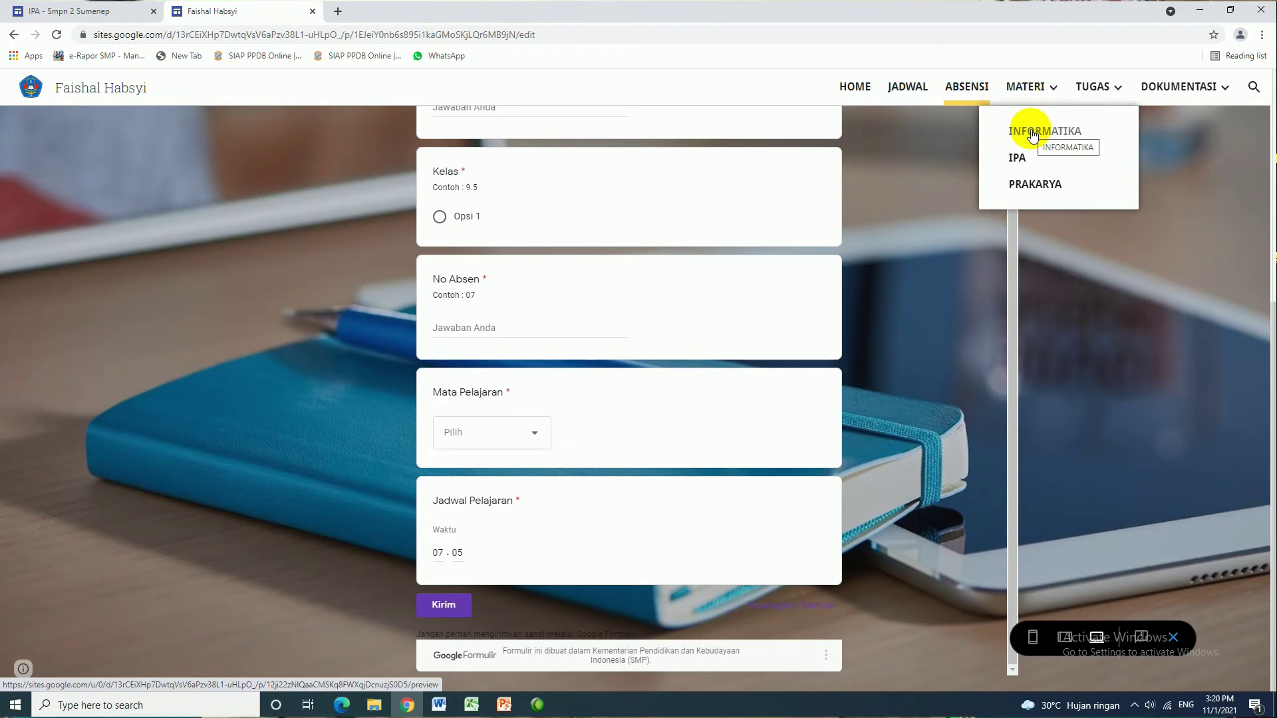
click(1041, 189)
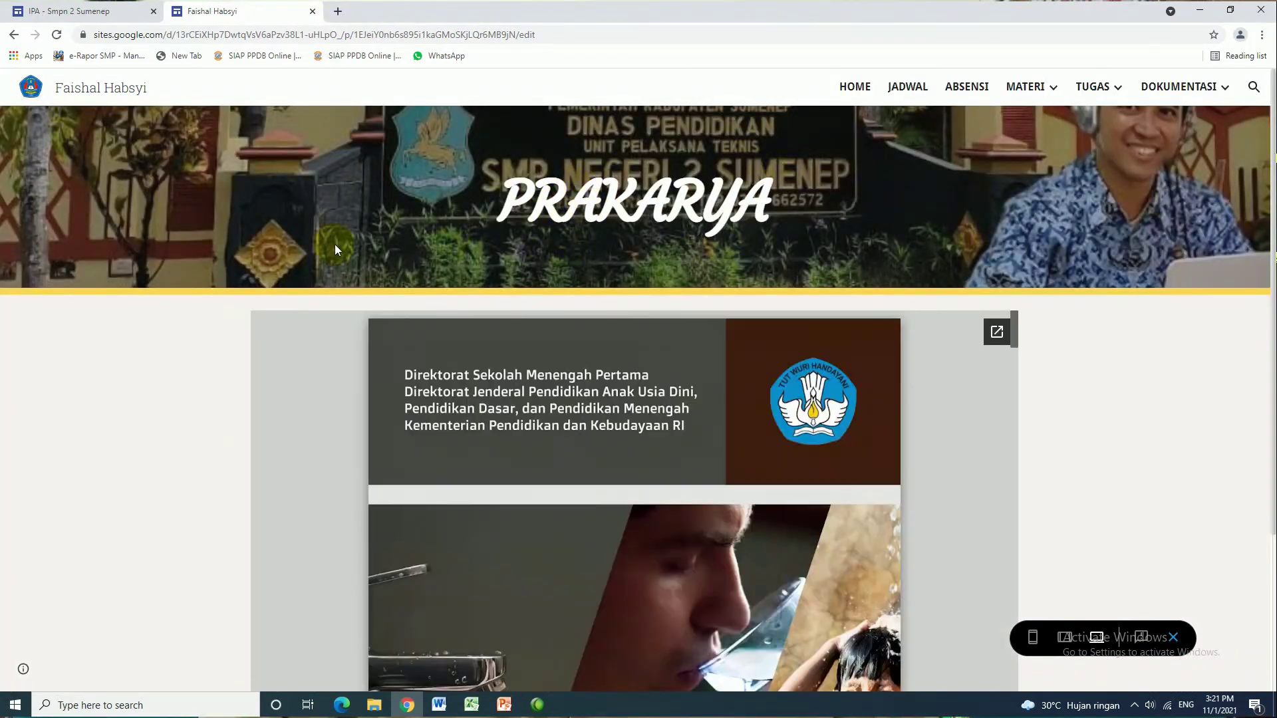
scroll(1070, 310, down, 3)
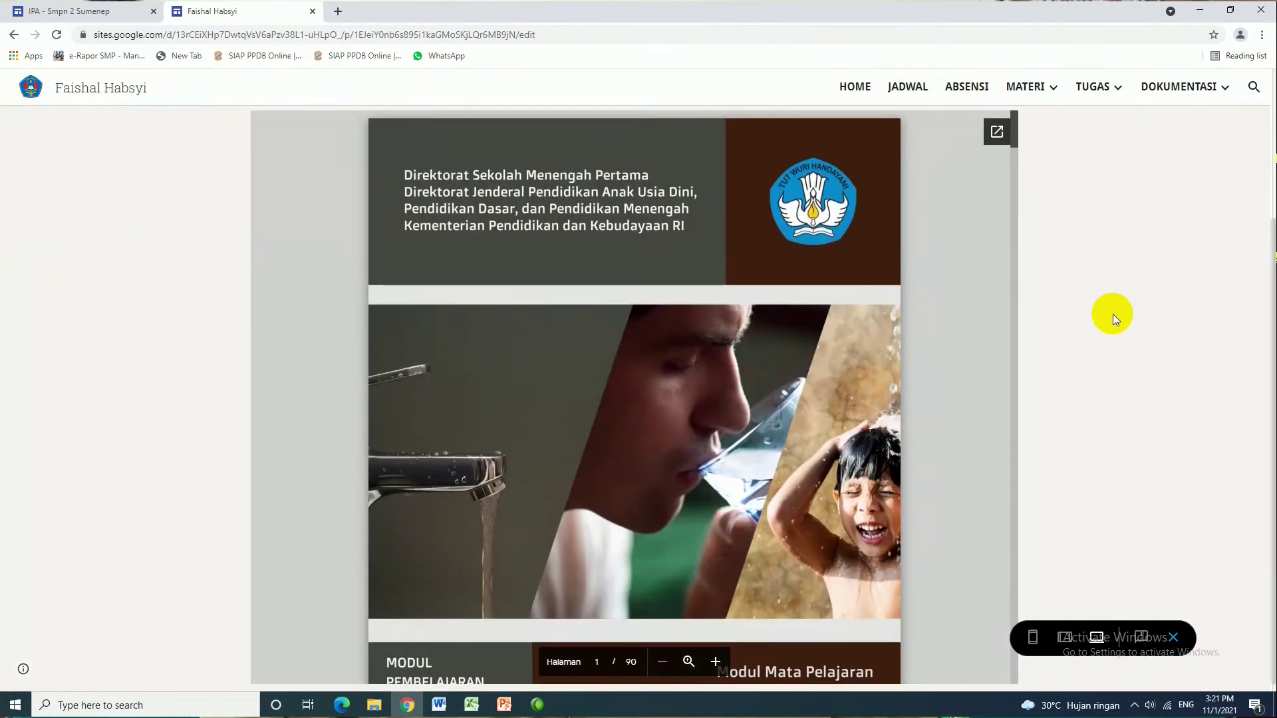
scroll(693, 318, down, 6)
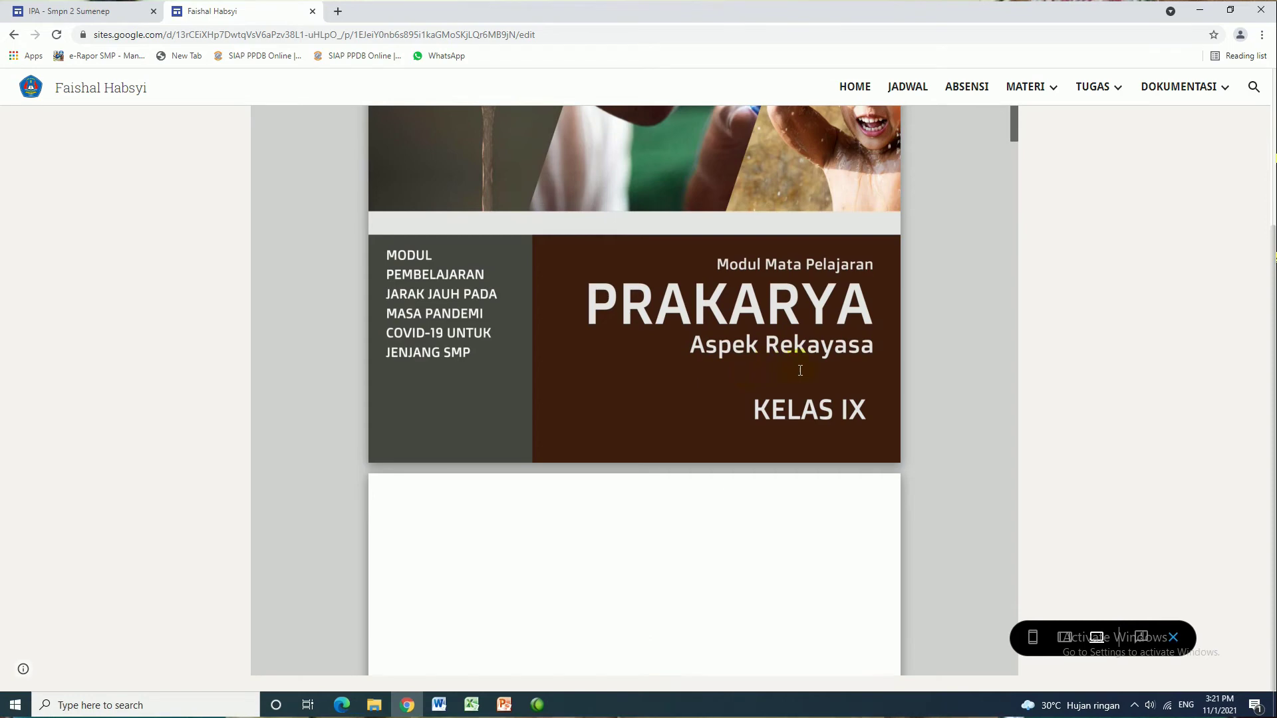
scroll(603, 350, down, 5)
scroll(593, 328, up, 5)
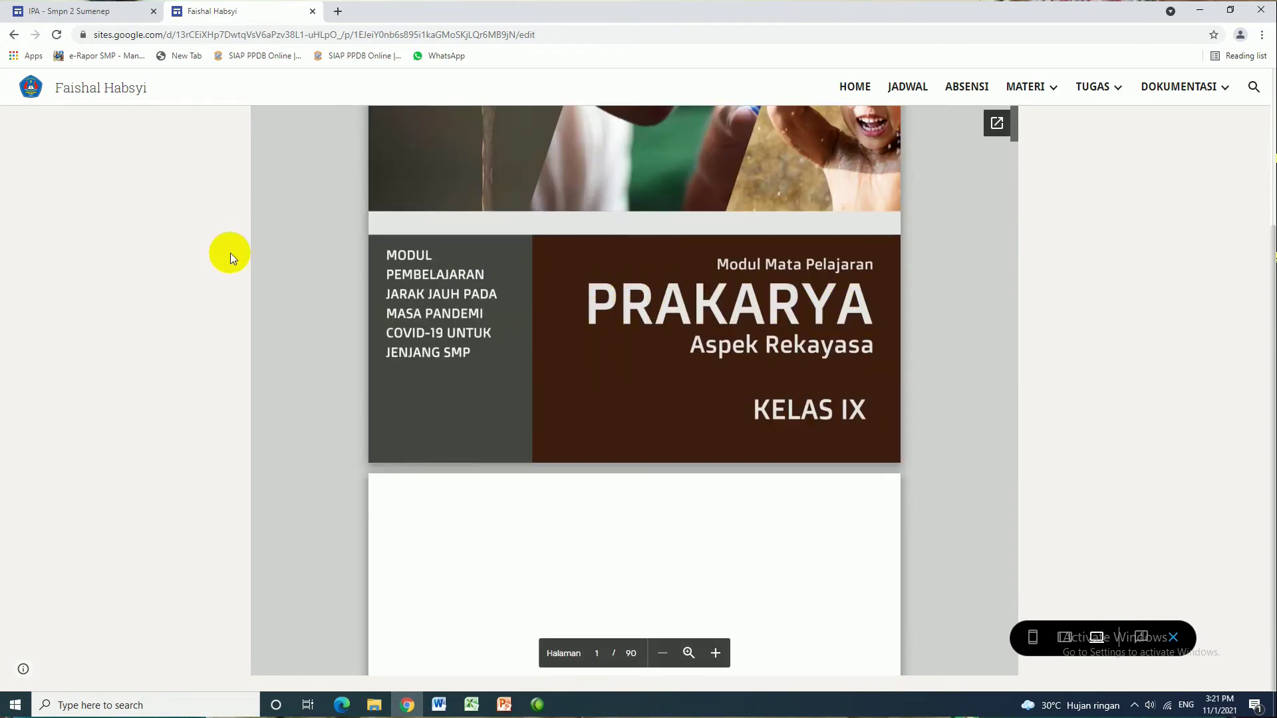
scroll(665, 382, down, 10)
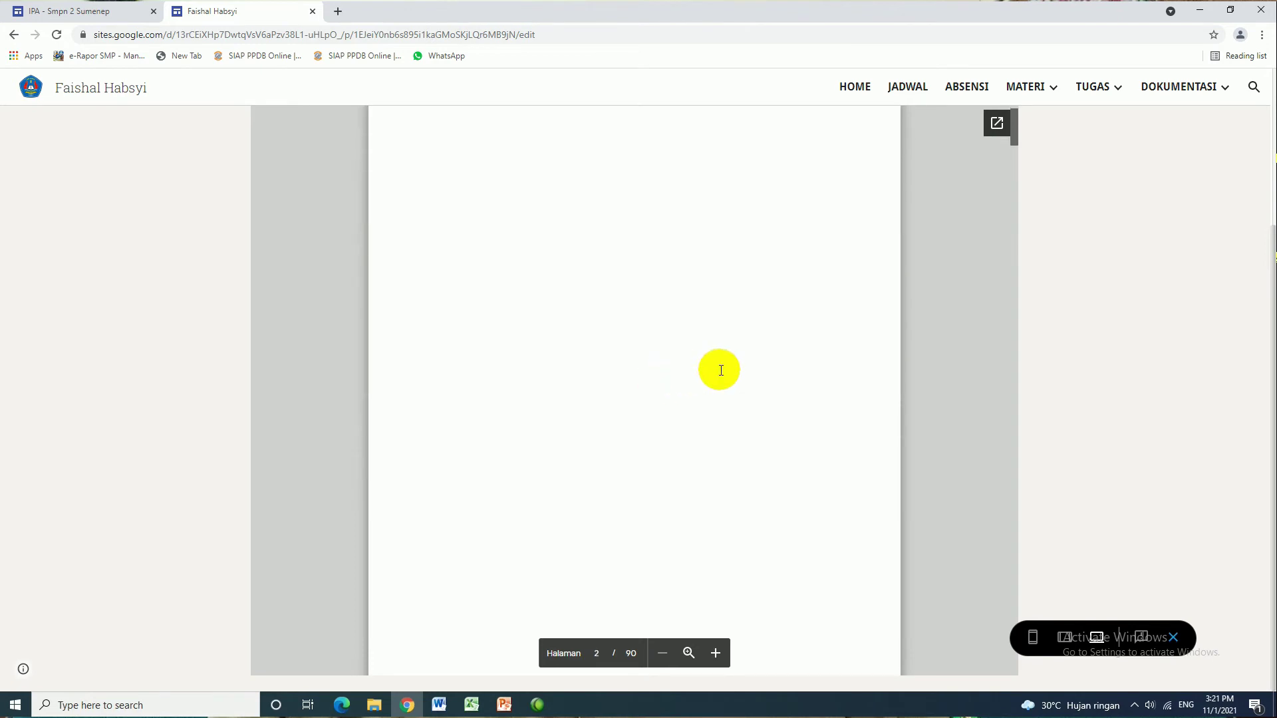
scroll(721, 369, down, 18)
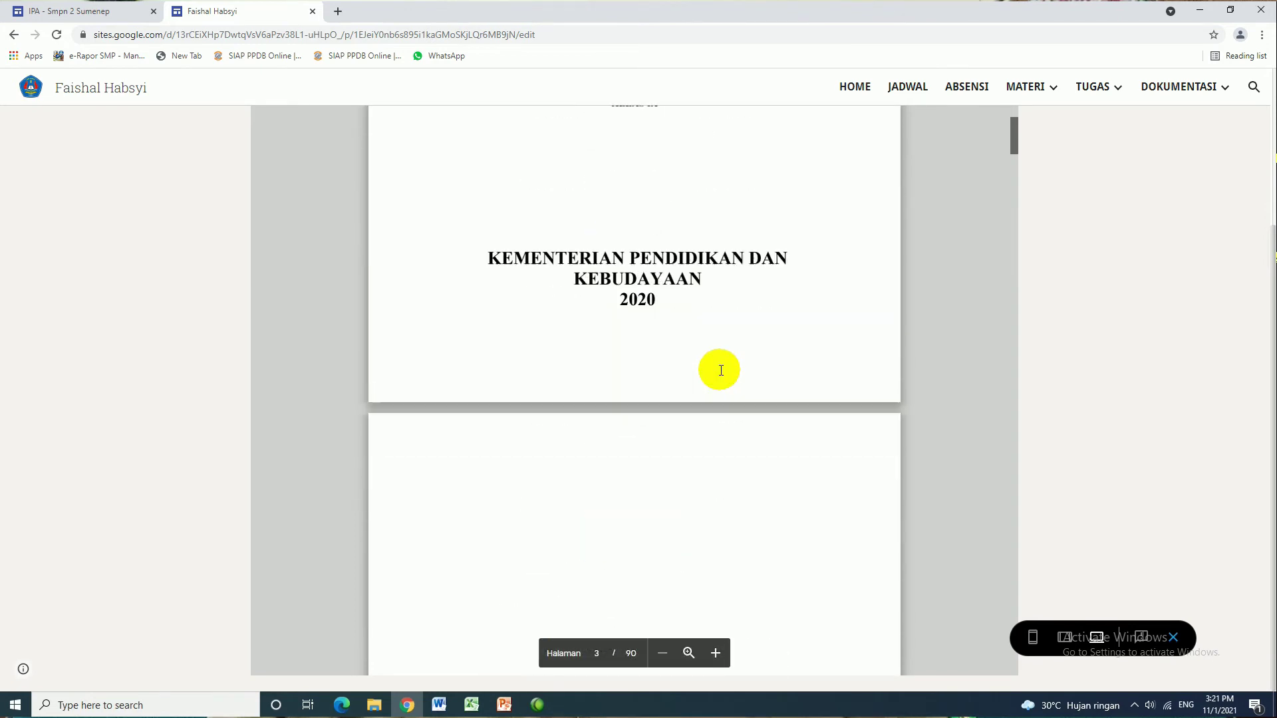
scroll(720, 370, down, 10)
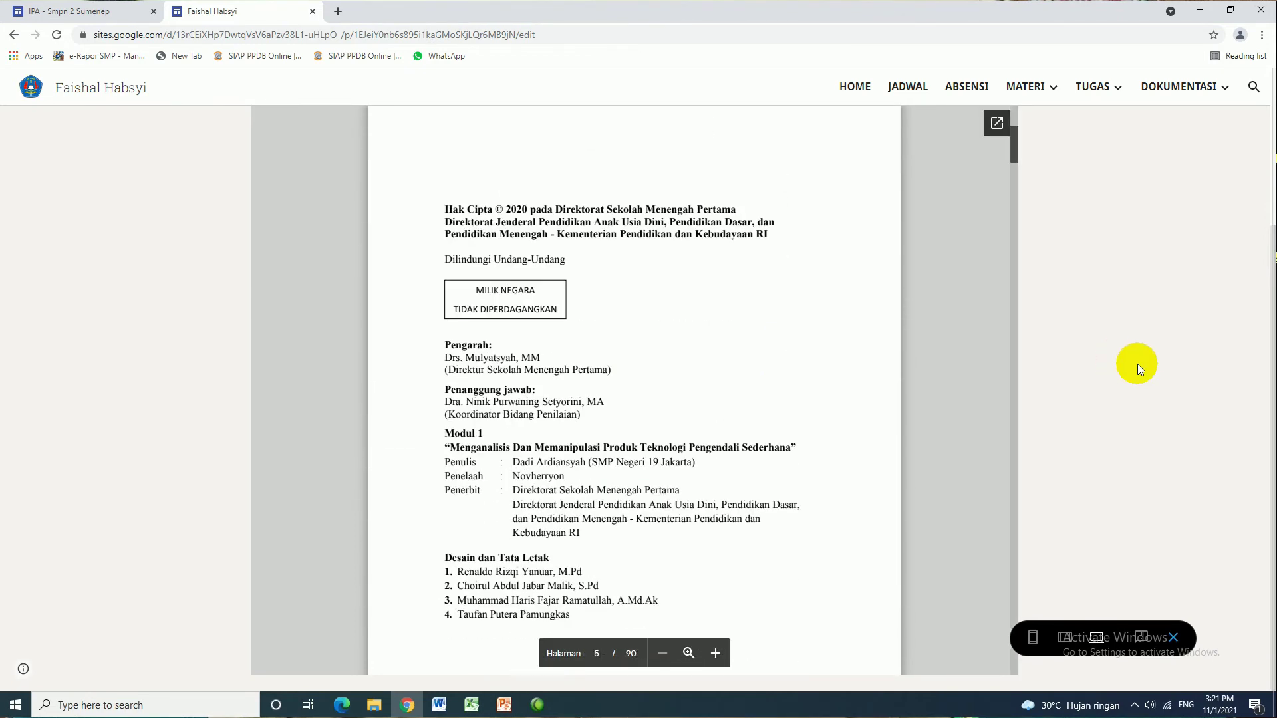
scroll(1140, 364, up, 3)
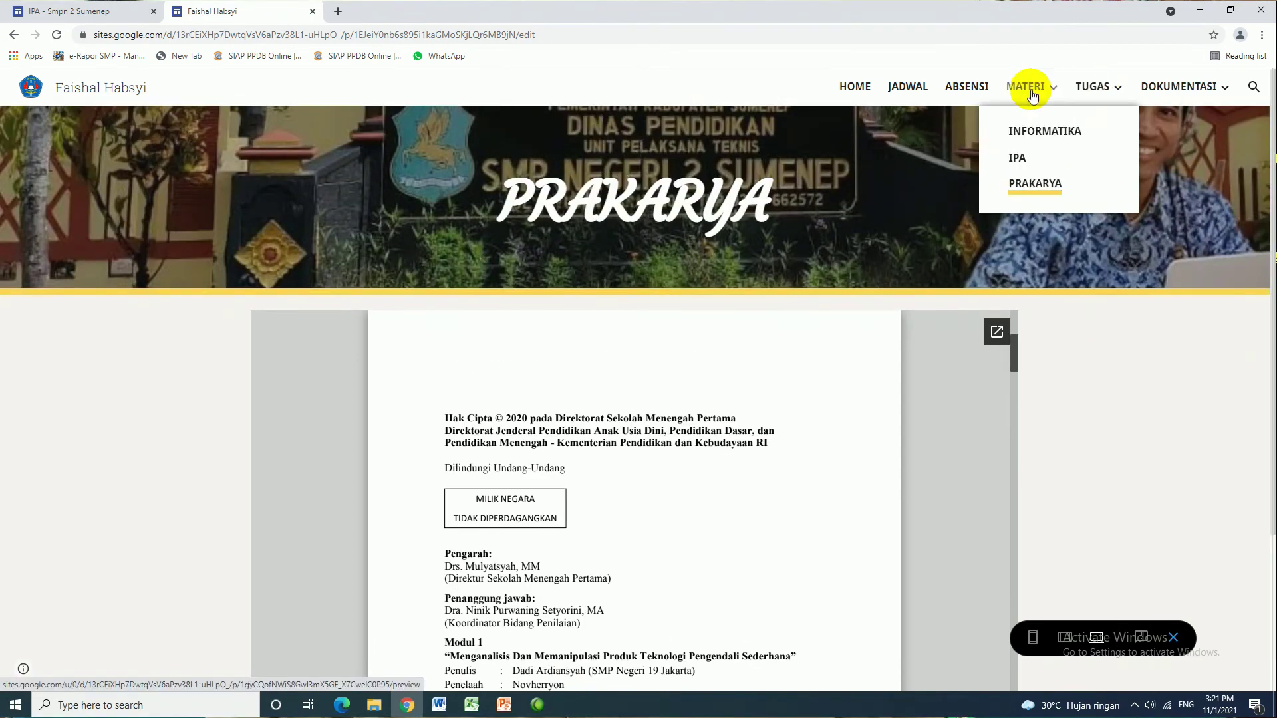
mouse_move(1204, 93)
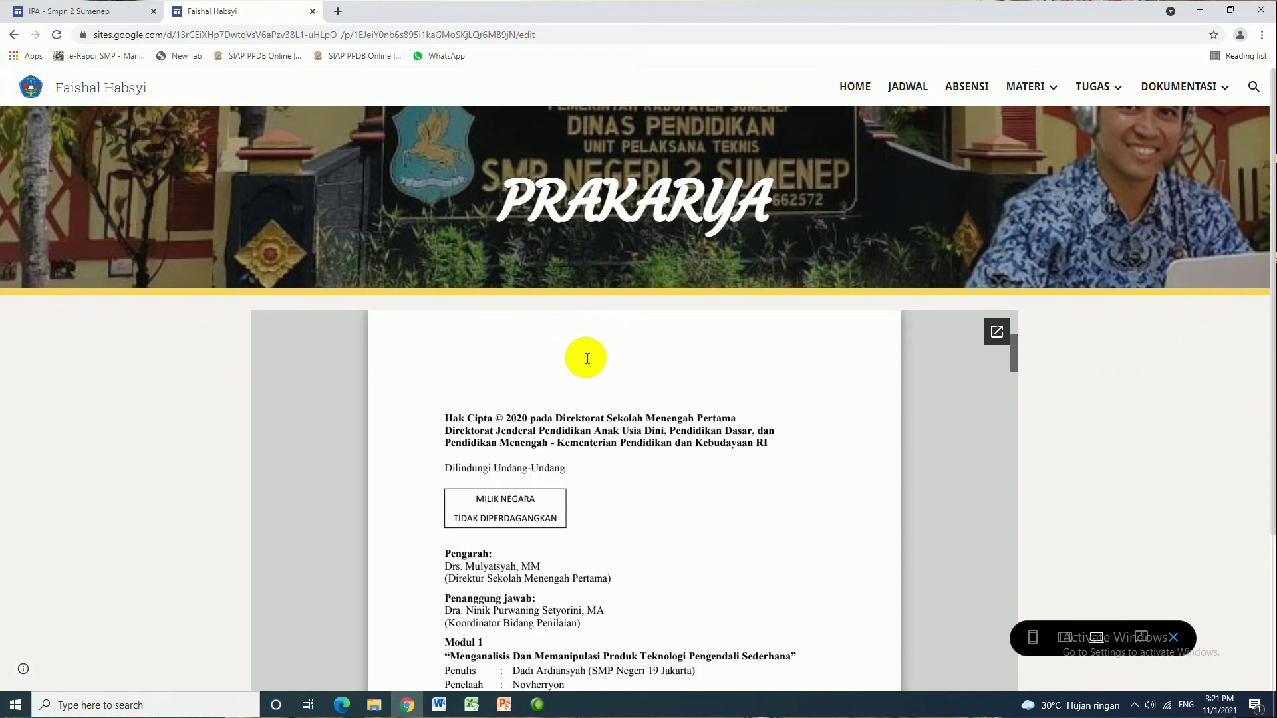
Switch the preview of the Prakarya page to tablet size and look over its layout.
click(1060, 644)
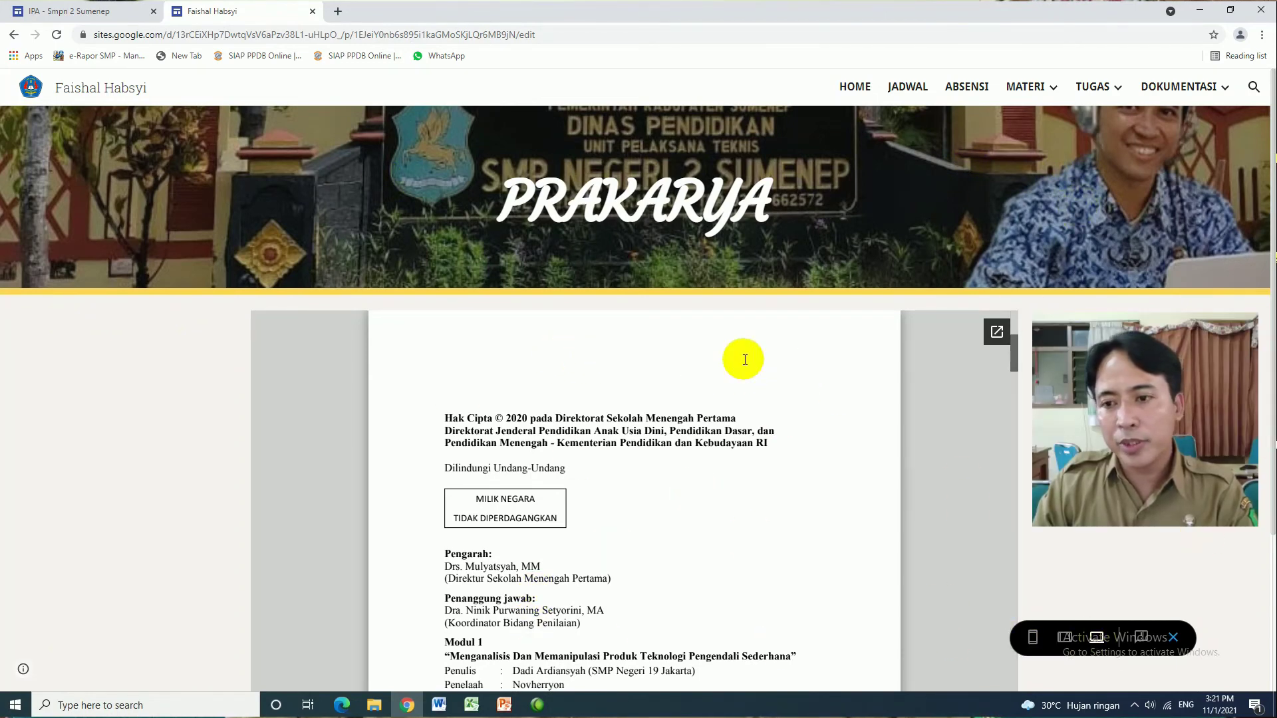
click(1065, 638)
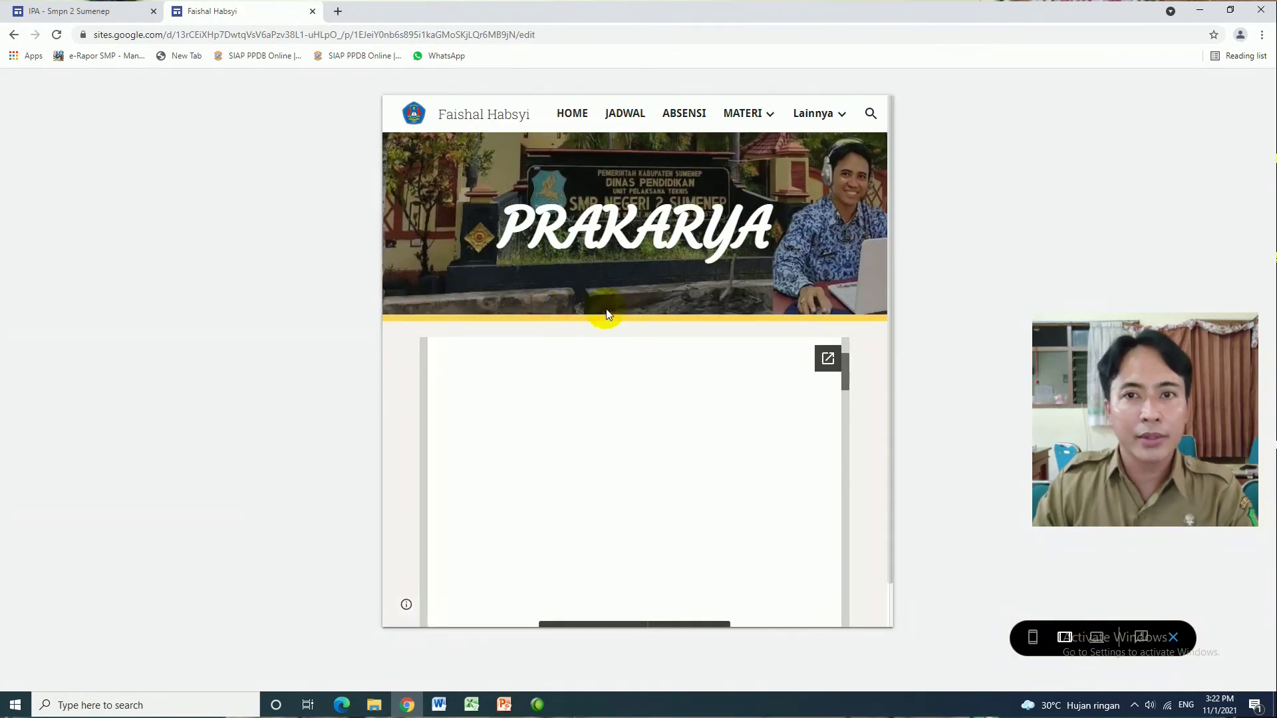
scroll(634, 294, down, 1)
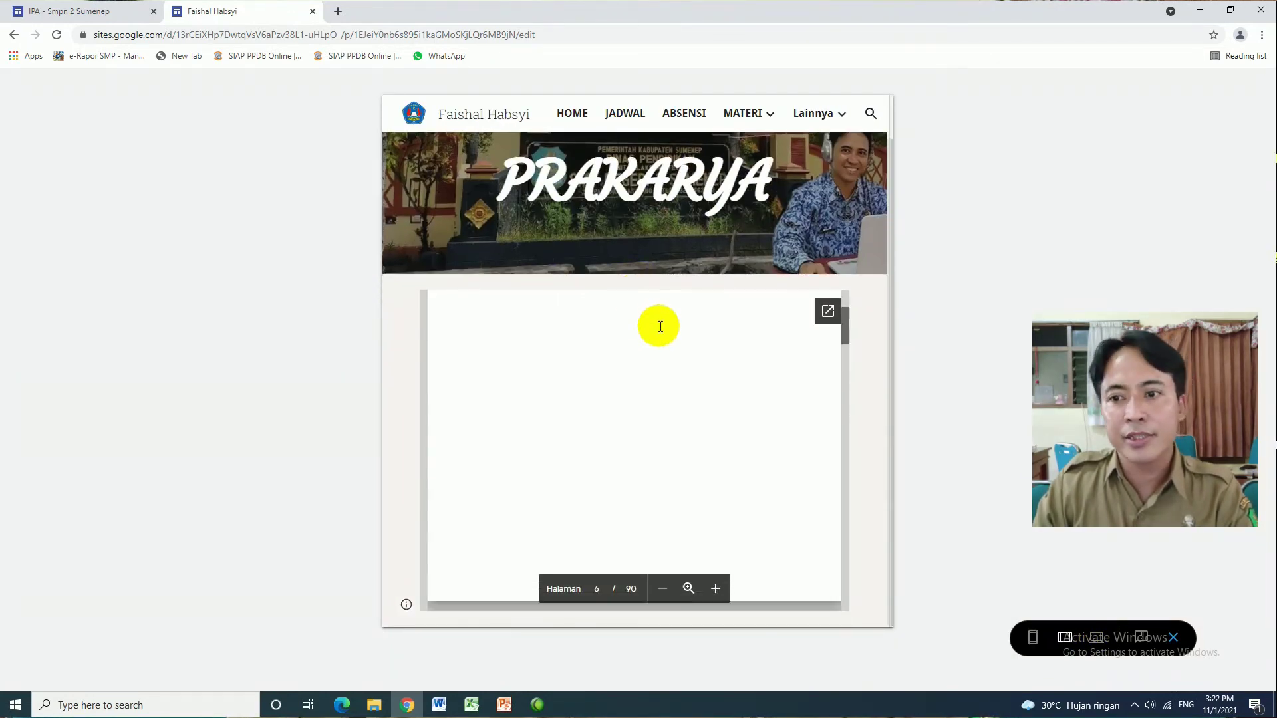
Switch the preview to phone size and open the Jadwal page from the site's mobile navigation.
click(1033, 638)
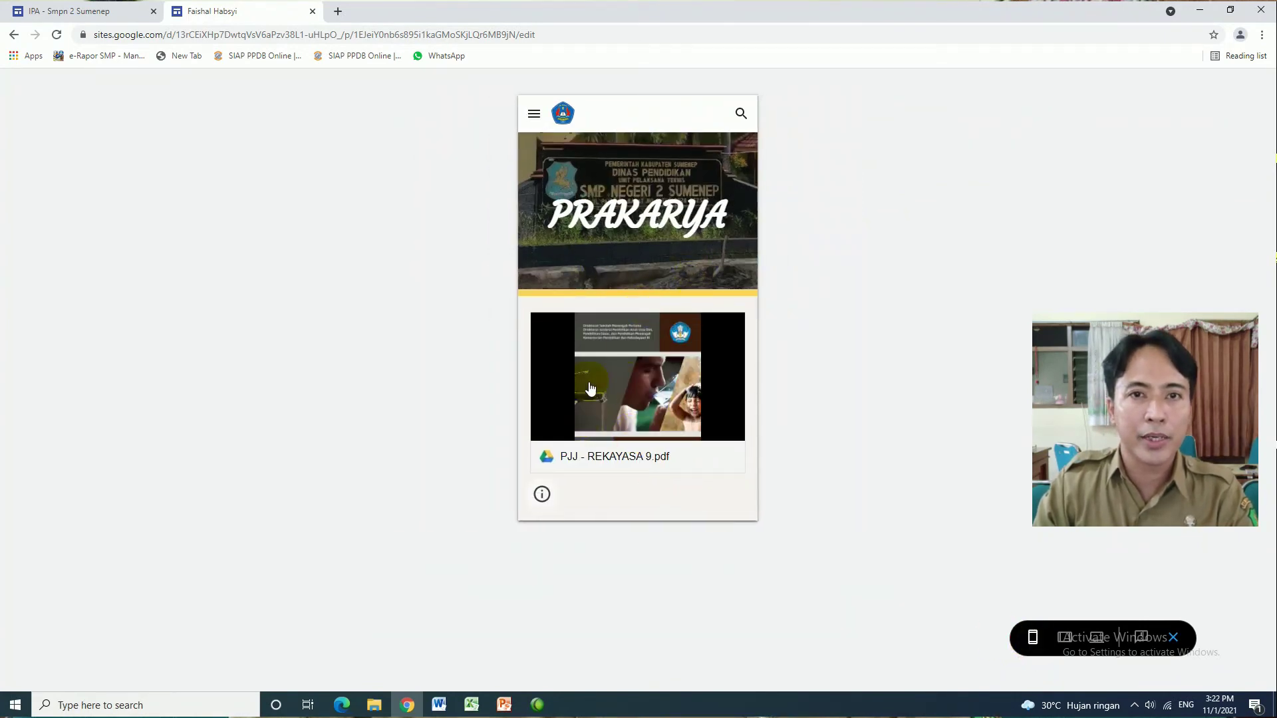
click(533, 114)
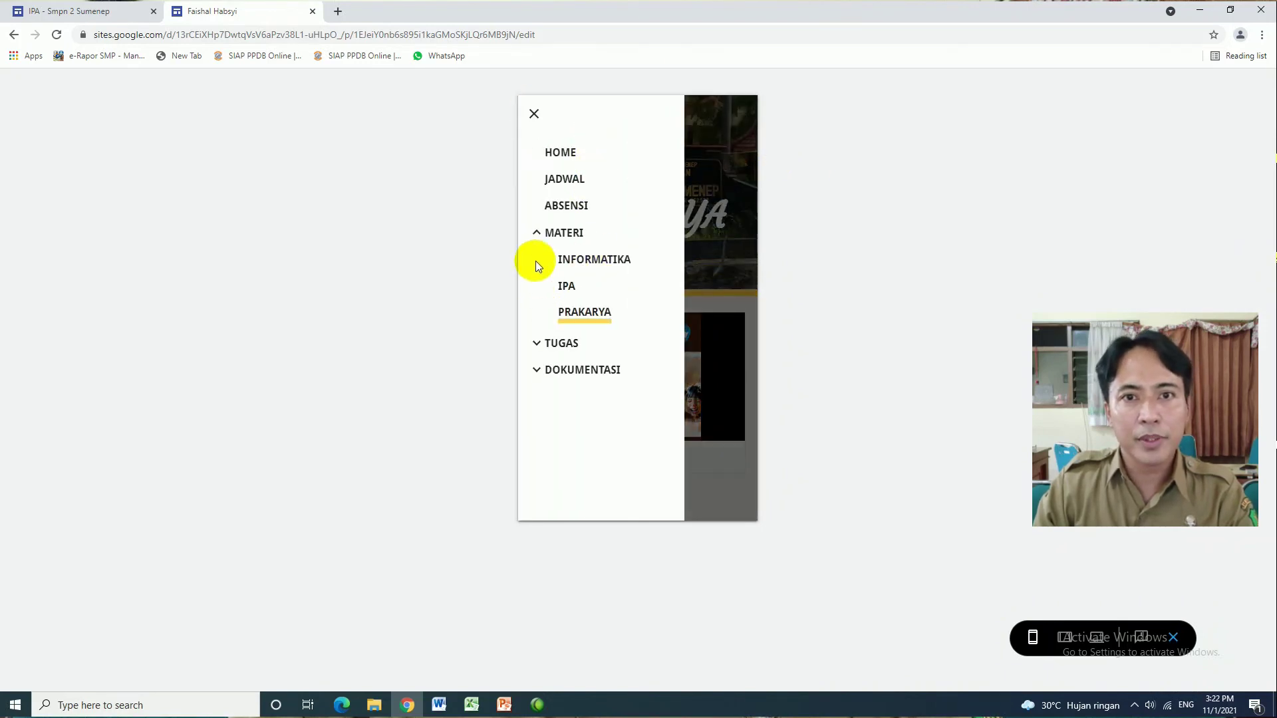
click(565, 180)
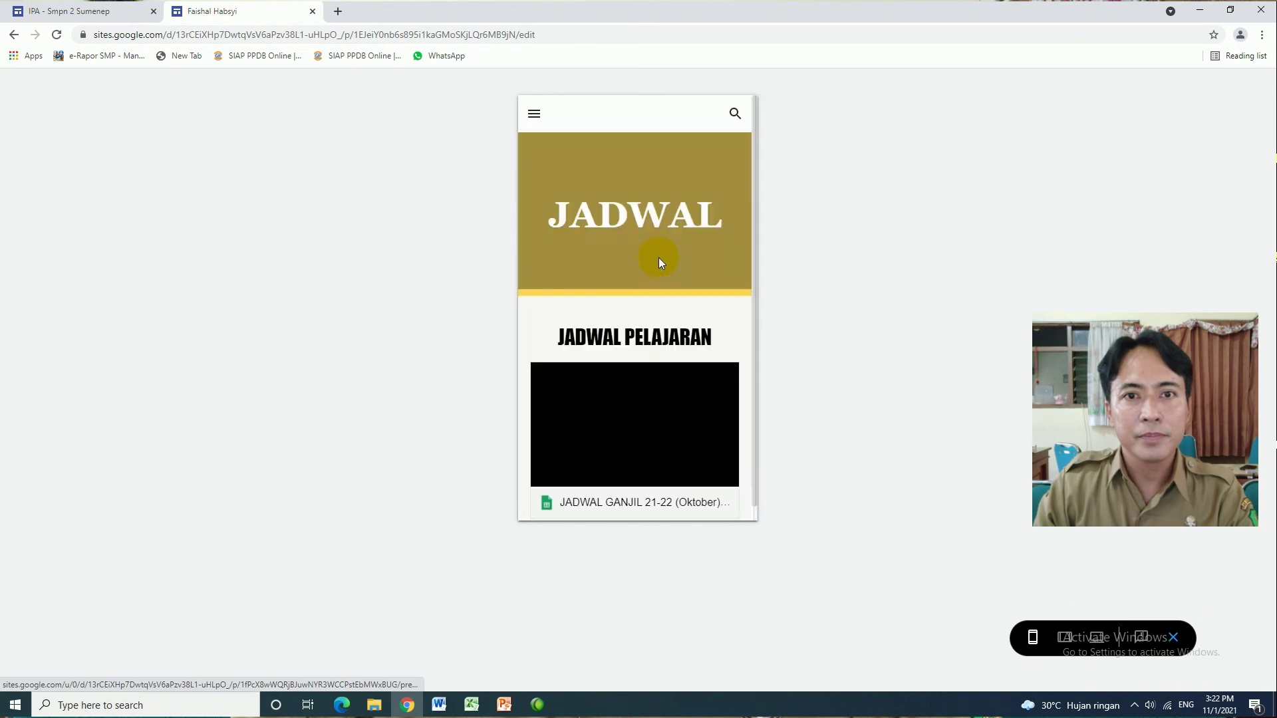